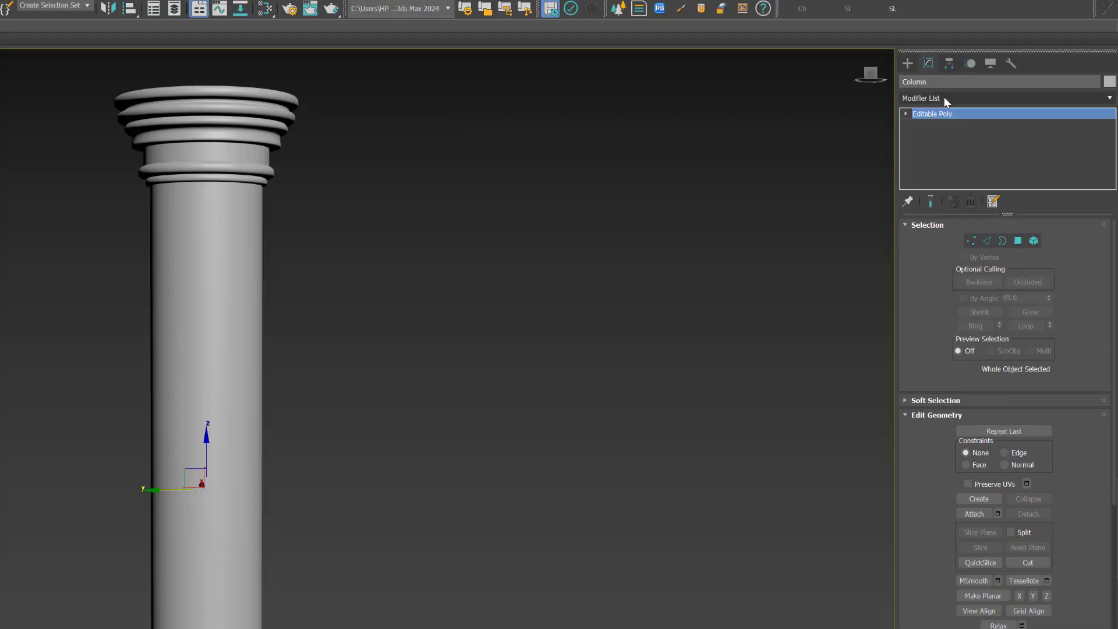
Apply the RayFire Voronoi modifier to the column and display its edged faces
left_click(1002, 91)
type("ray")
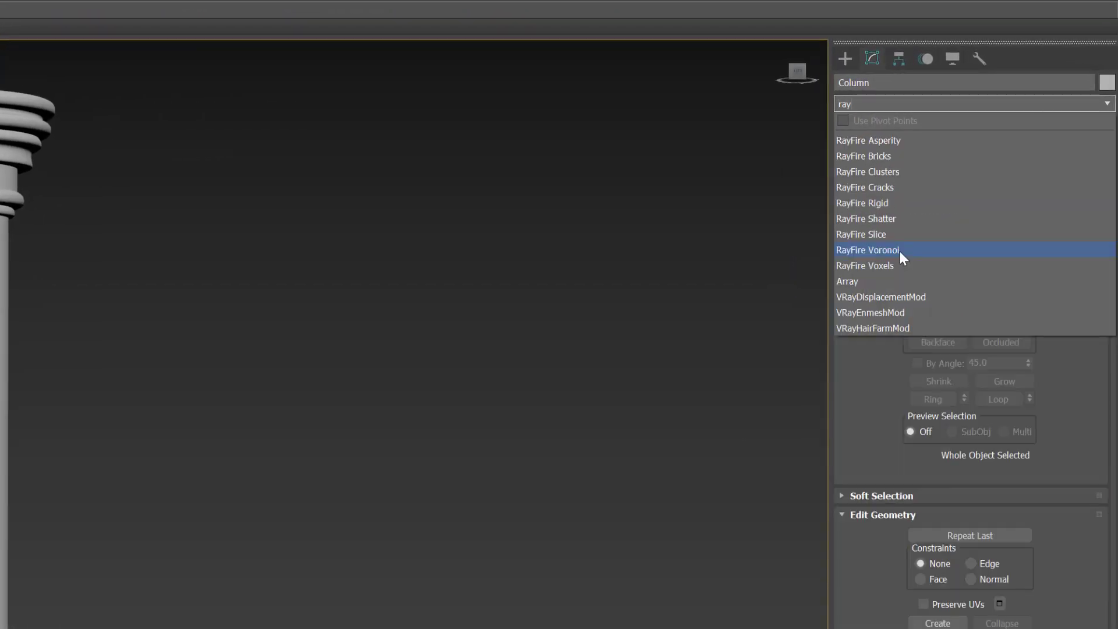
left_click(899, 250)
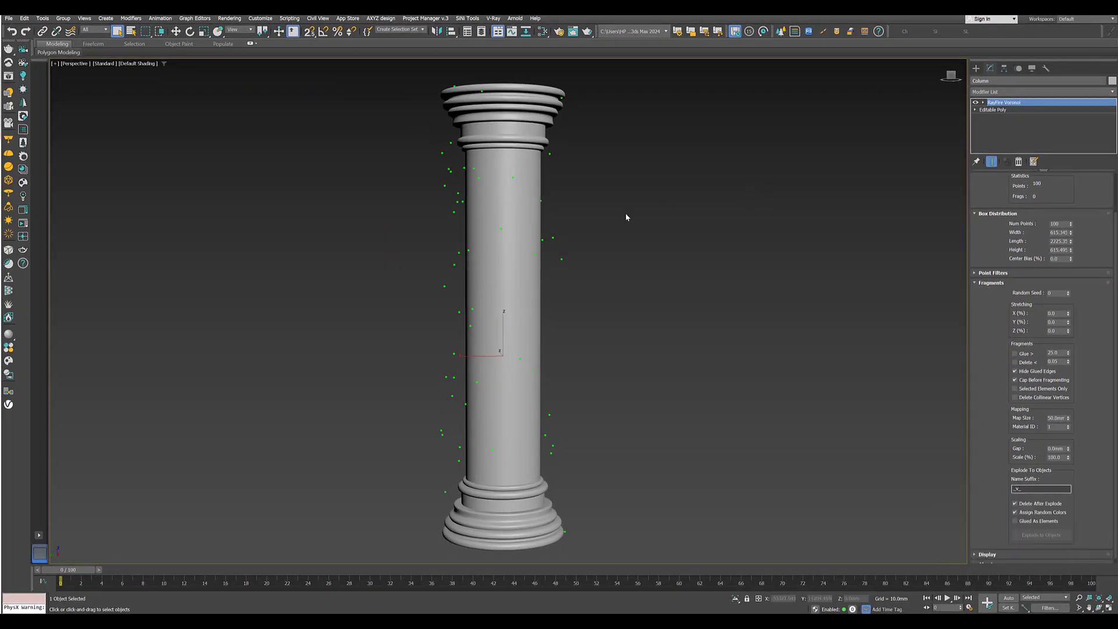
key("F4")
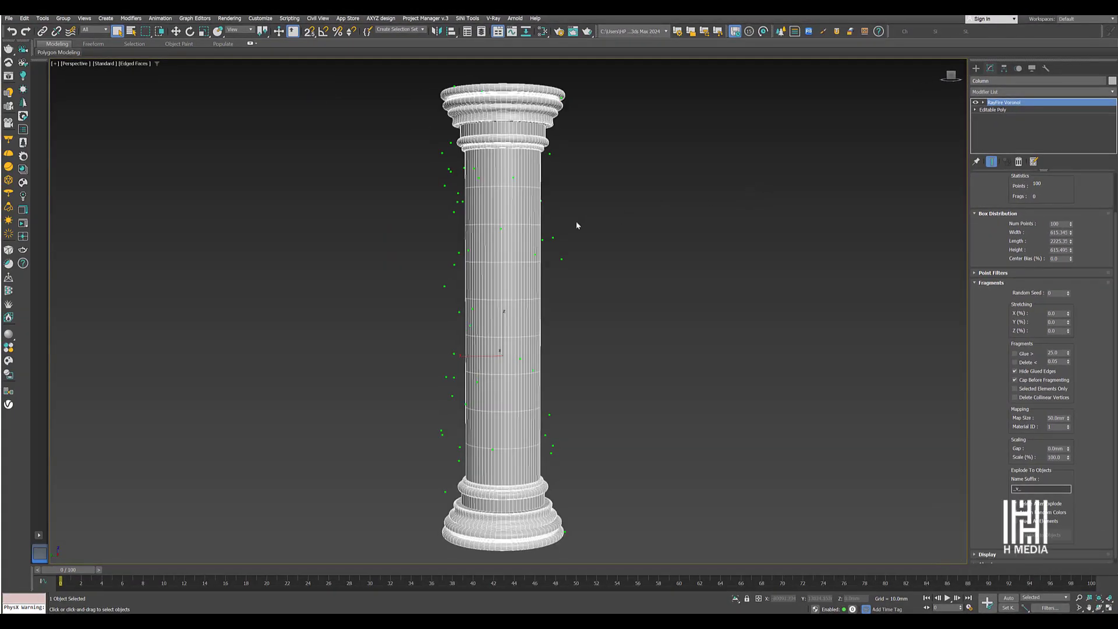
scroll(992, 200, "up", 2)
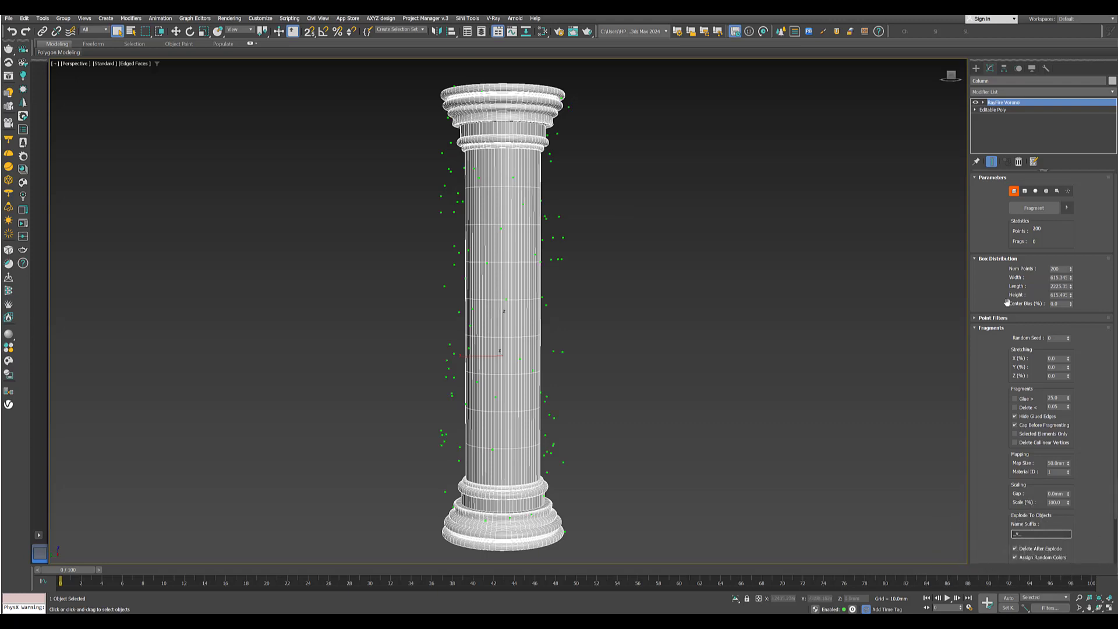
Set the Voronoi box distribution to 200 points and fragment the column
left_click(1001, 319)
left_click(1001, 300)
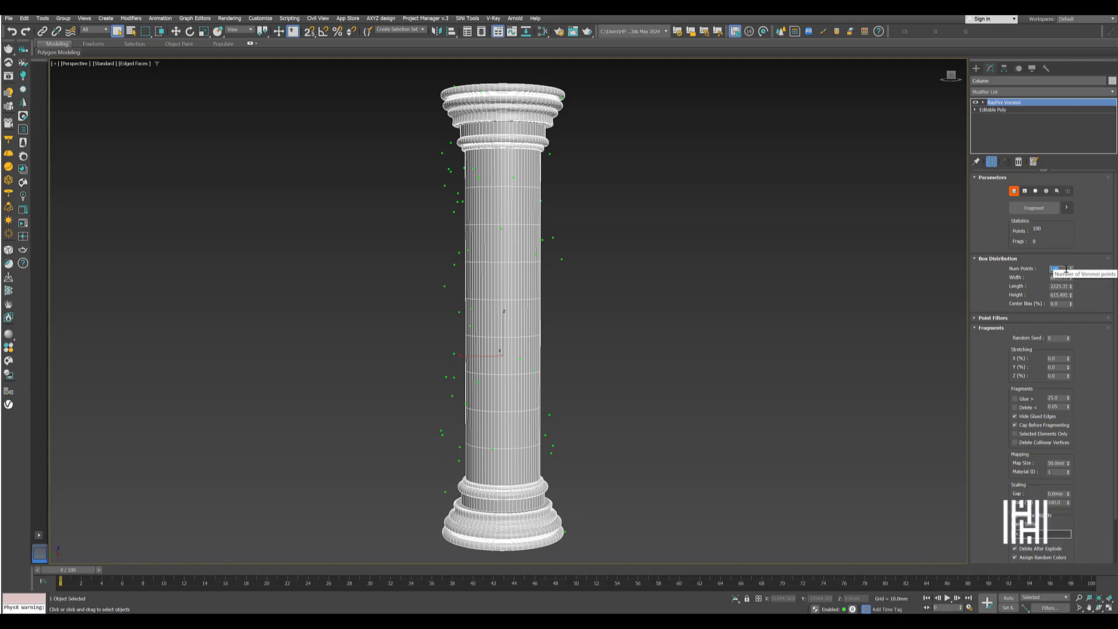
type("20")
key("Return")
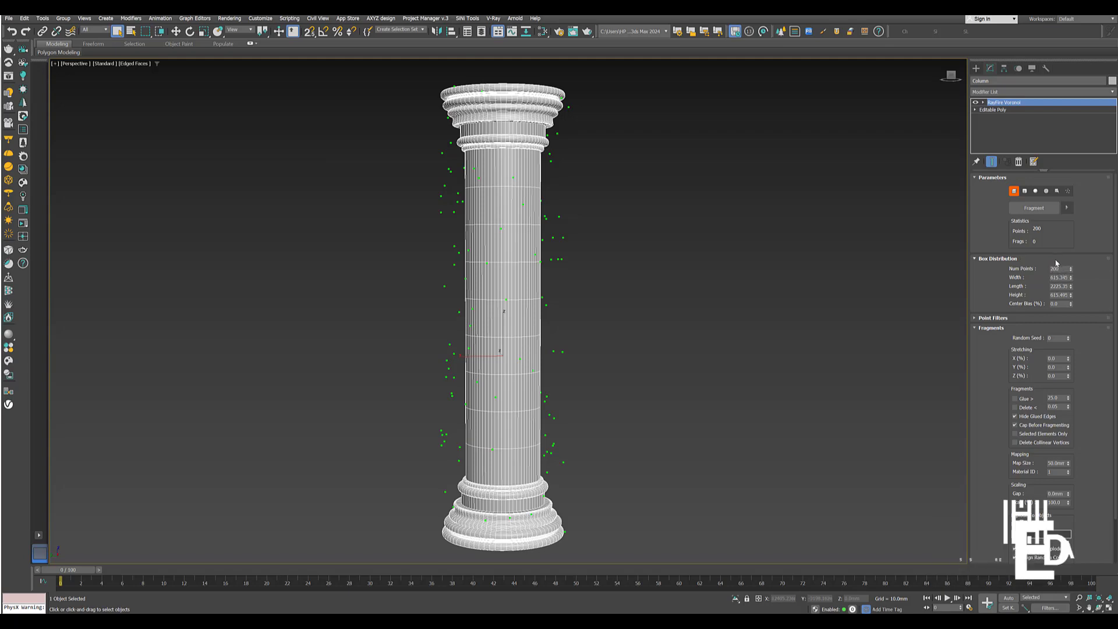
left_click(1042, 213)
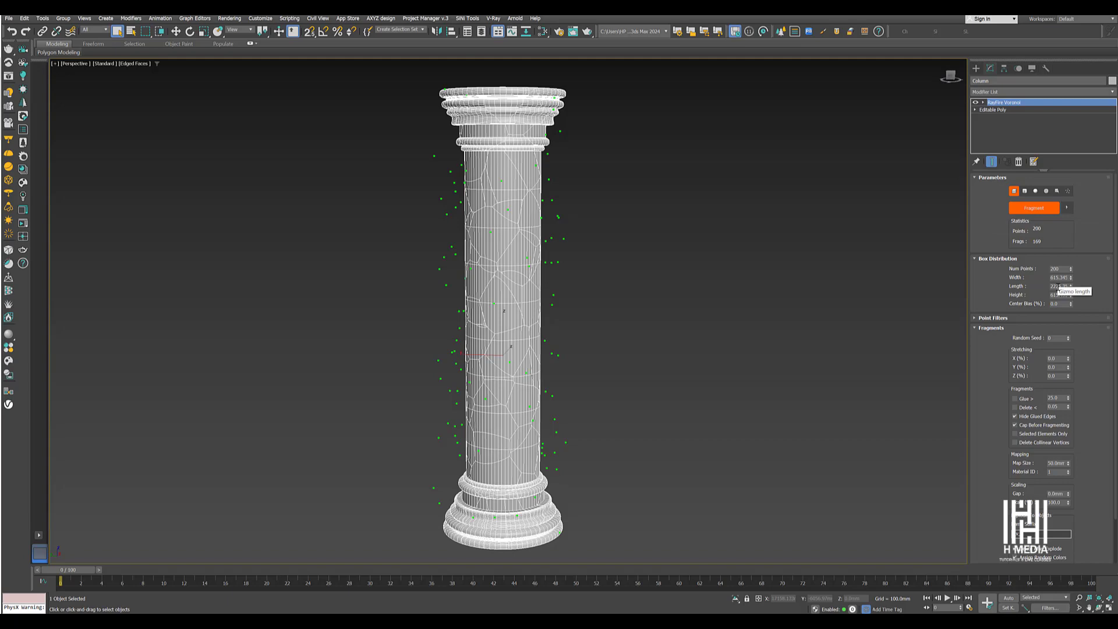
Enable automatic re-fragmenting and set the box distribution's width and height to 1000 mm
left_click(1066, 212)
double_click(1062, 278)
type("1000.0mm")
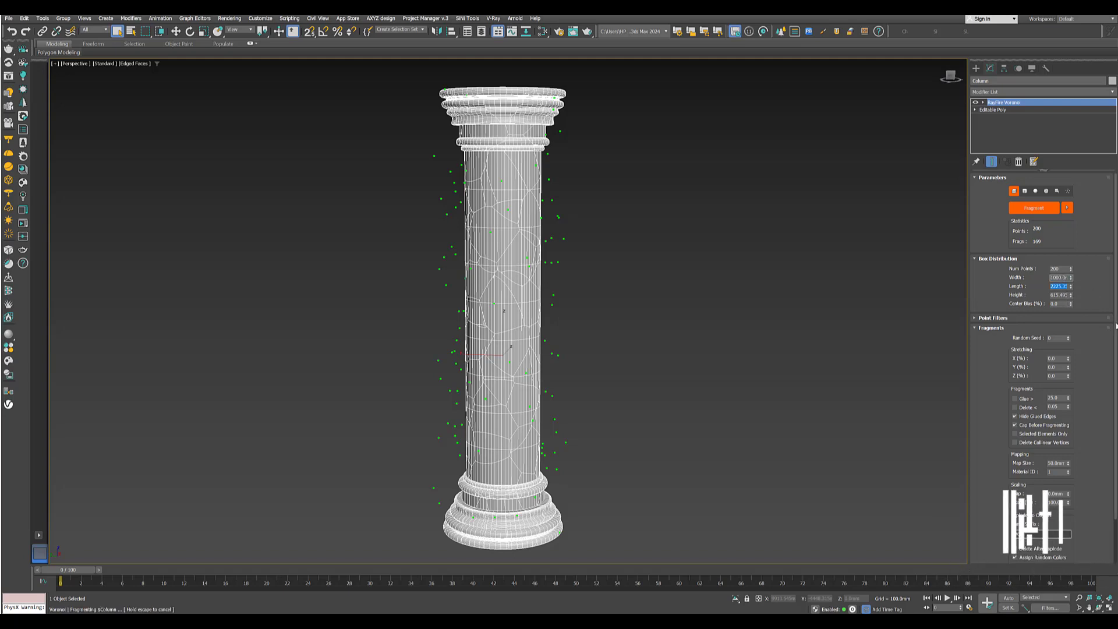
key("Tab")
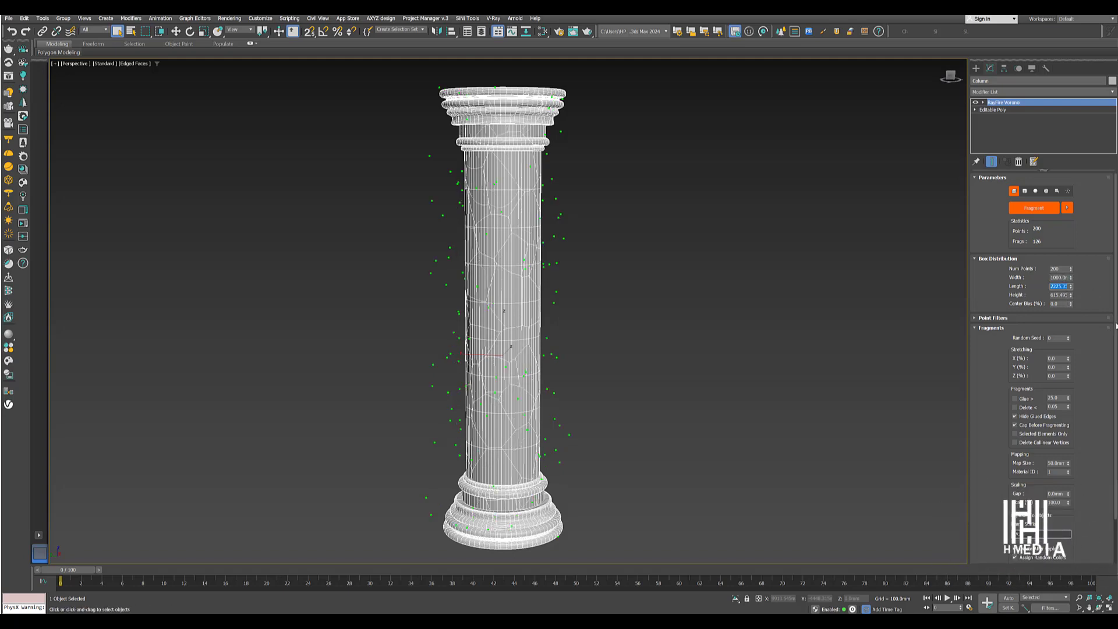
key("Tab")
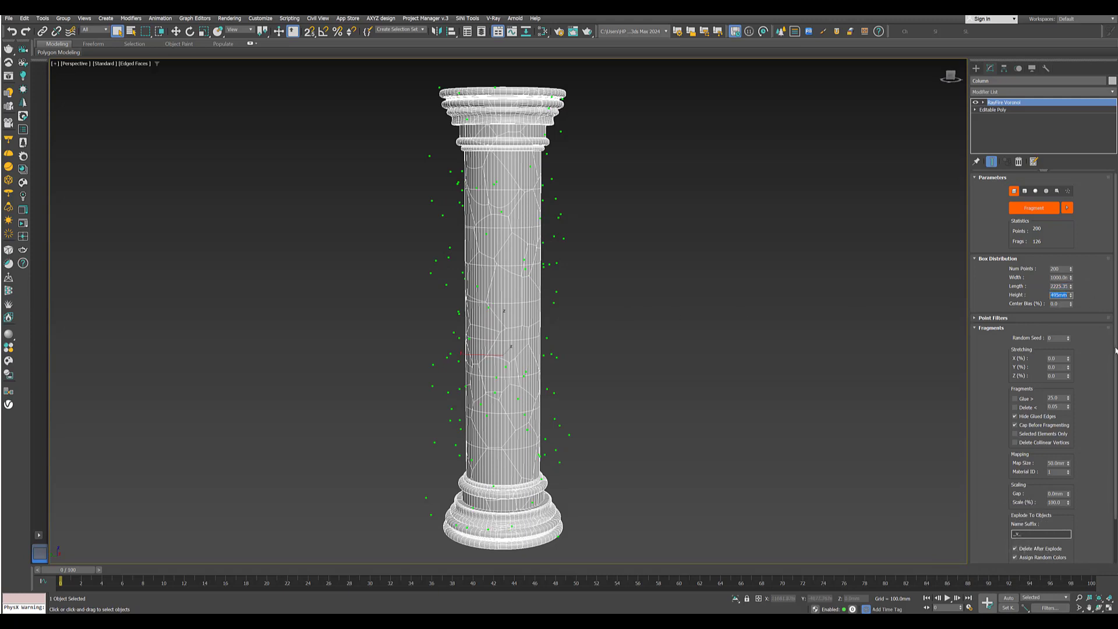
type("1000")
key("Return")
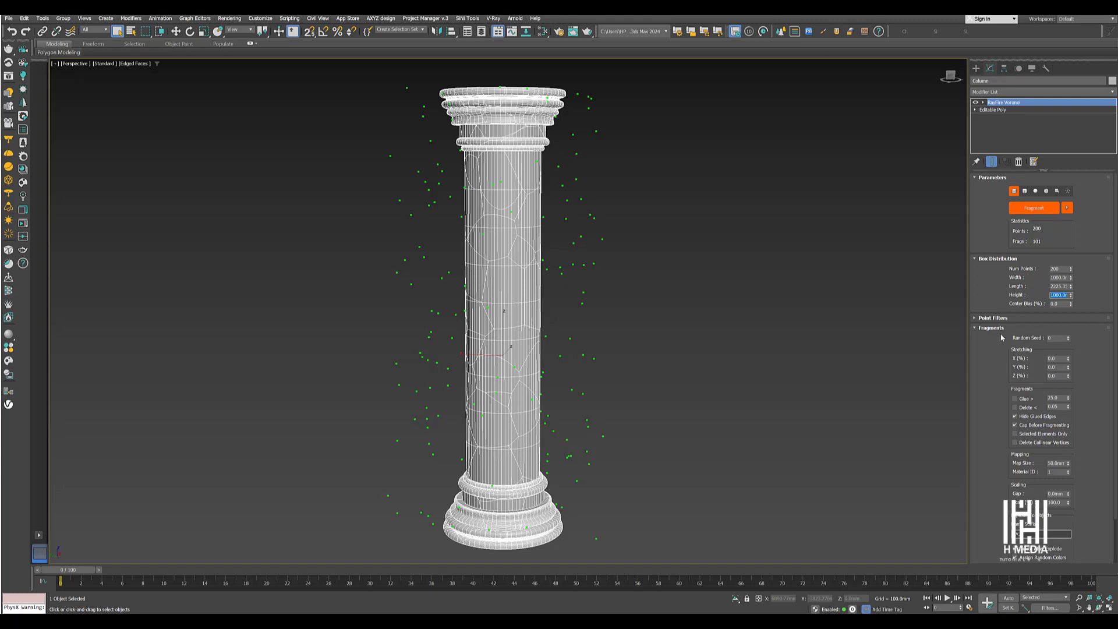
Explode the Voronoi fragments of the column into separate objects and clear the selection
scroll(1000, 349, "down", 2)
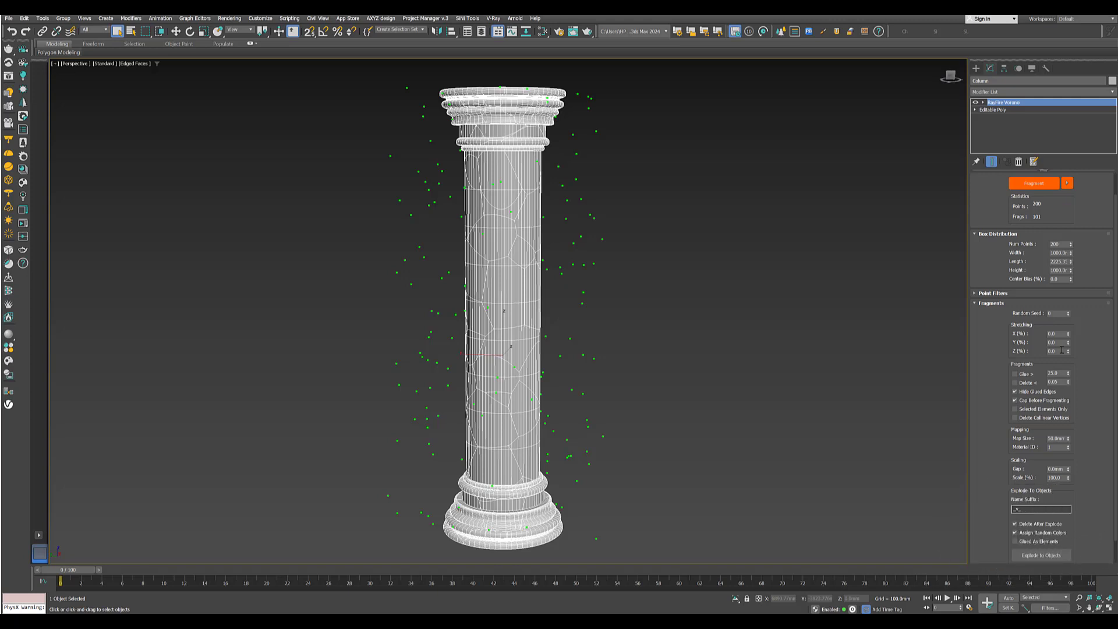
middle_click_drag(518, 340, 523, 333, "alt")
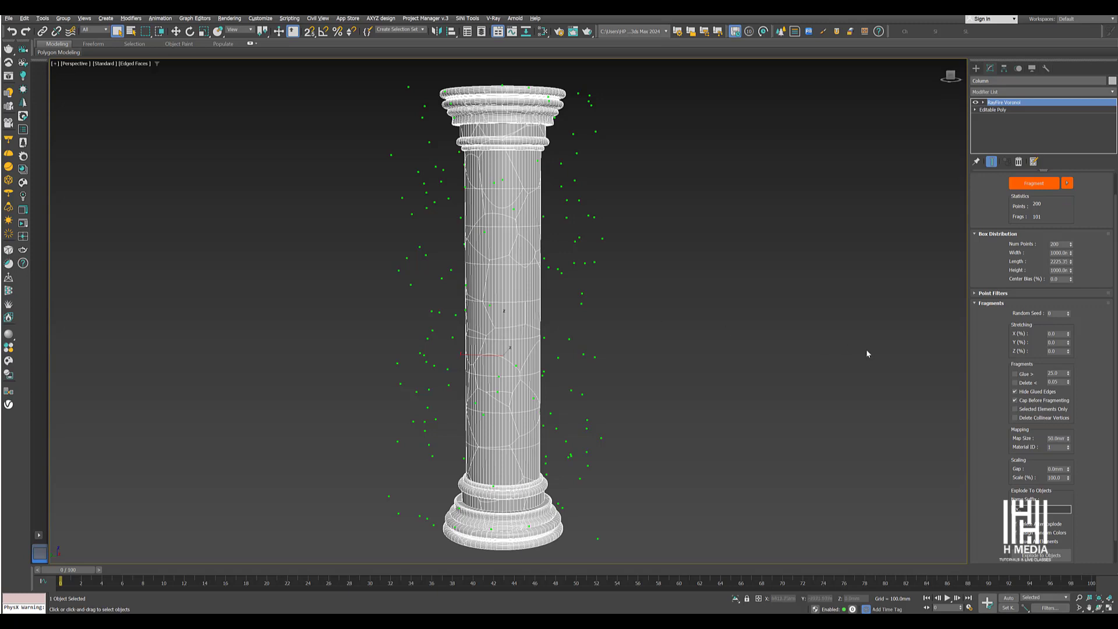
scroll(1006, 371, "down", 2)
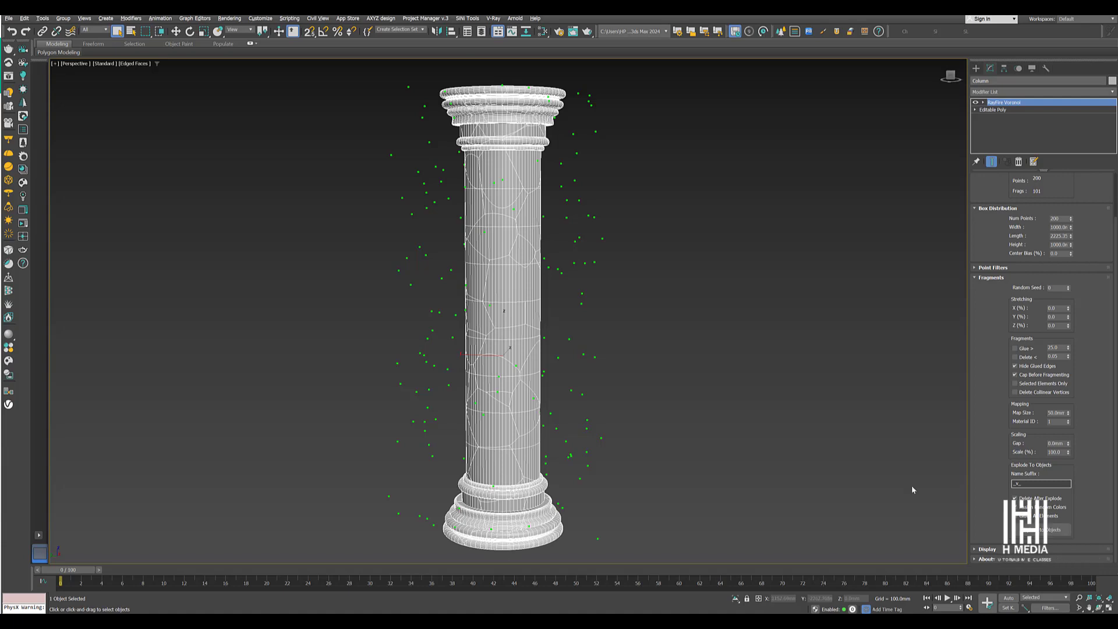
left_click(1041, 530)
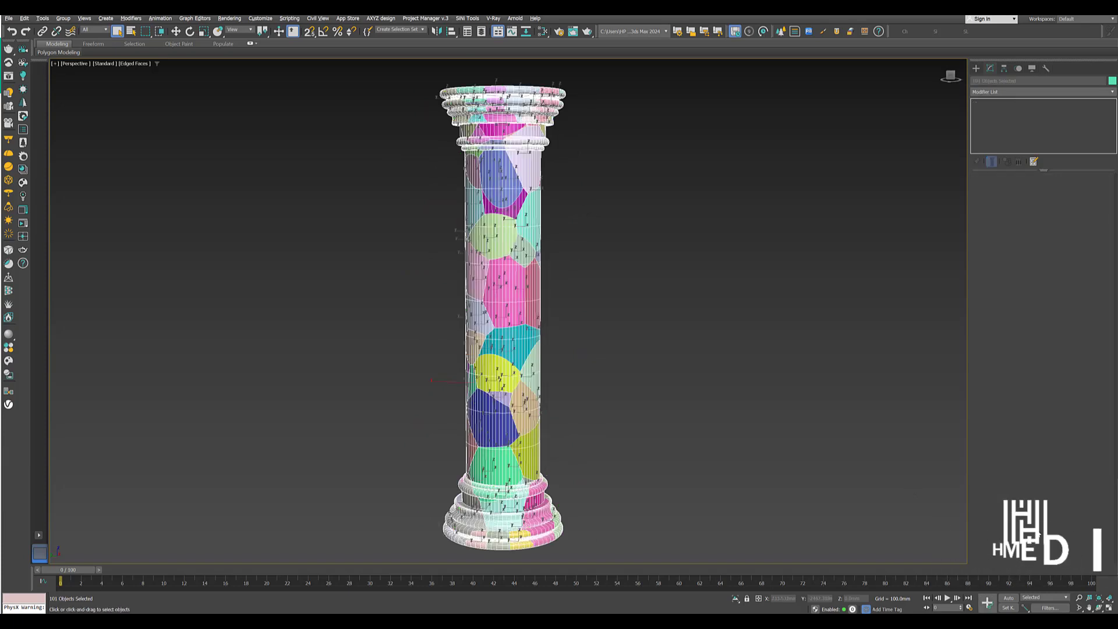
left_click(662, 342)
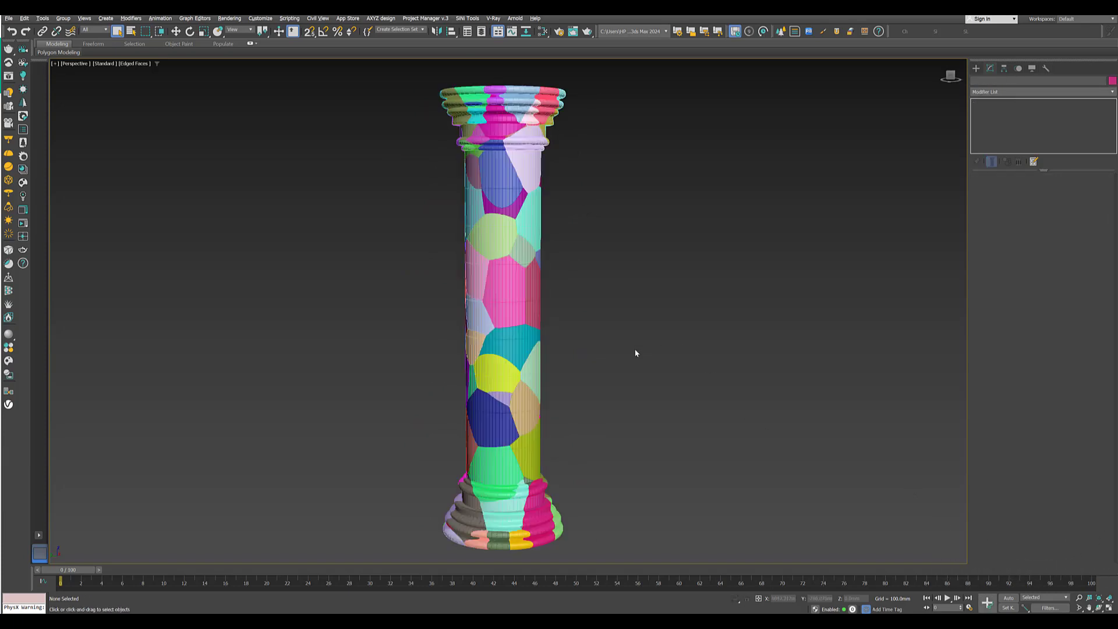
Pull one fragment out of the column's upper shaft to inspect its cut faces and undo the move
left_click(525, 240)
key("w")
left_click_drag(509, 226, 592, 233)
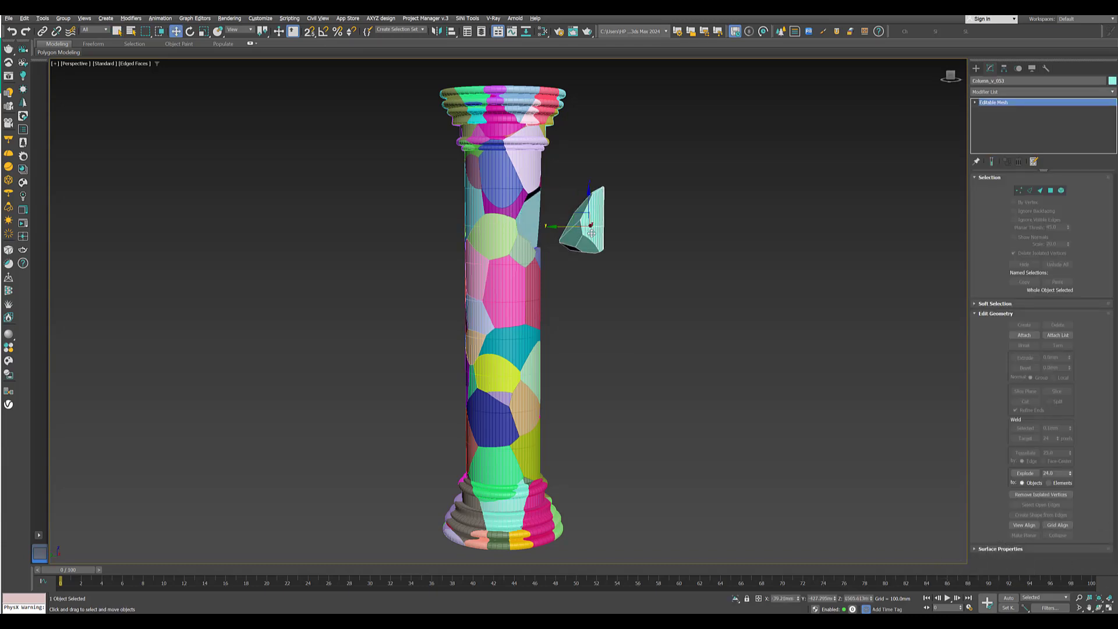
middle_click_drag(592, 233, 563, 235, "alt")
key("ctrl+z")
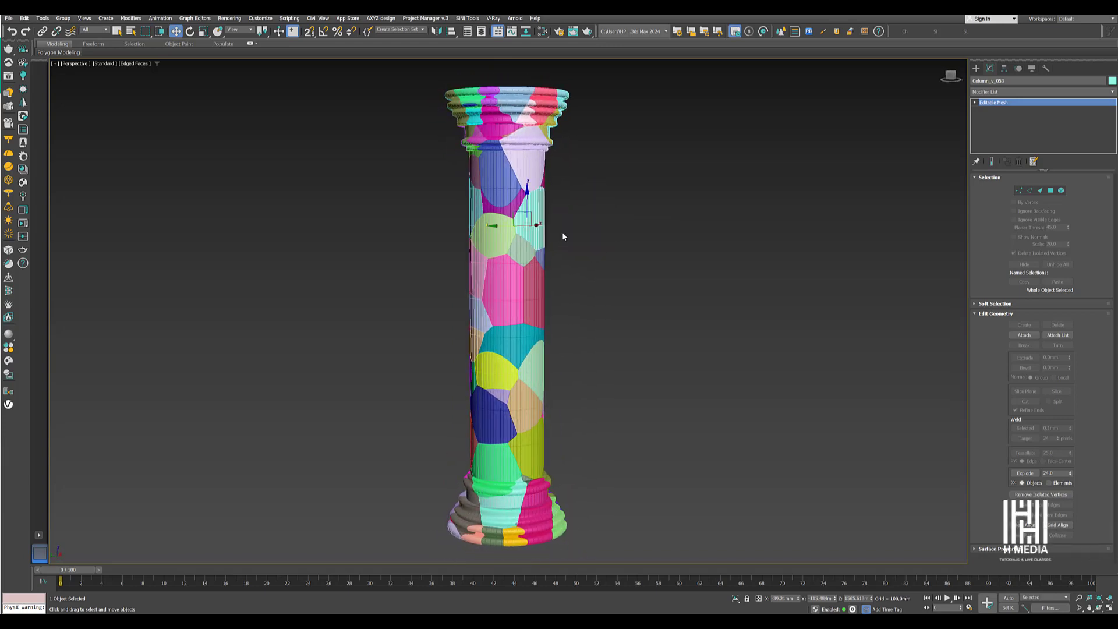
Hide the edged faces and assign the light grey custom object color to all column fragments
key("F4")
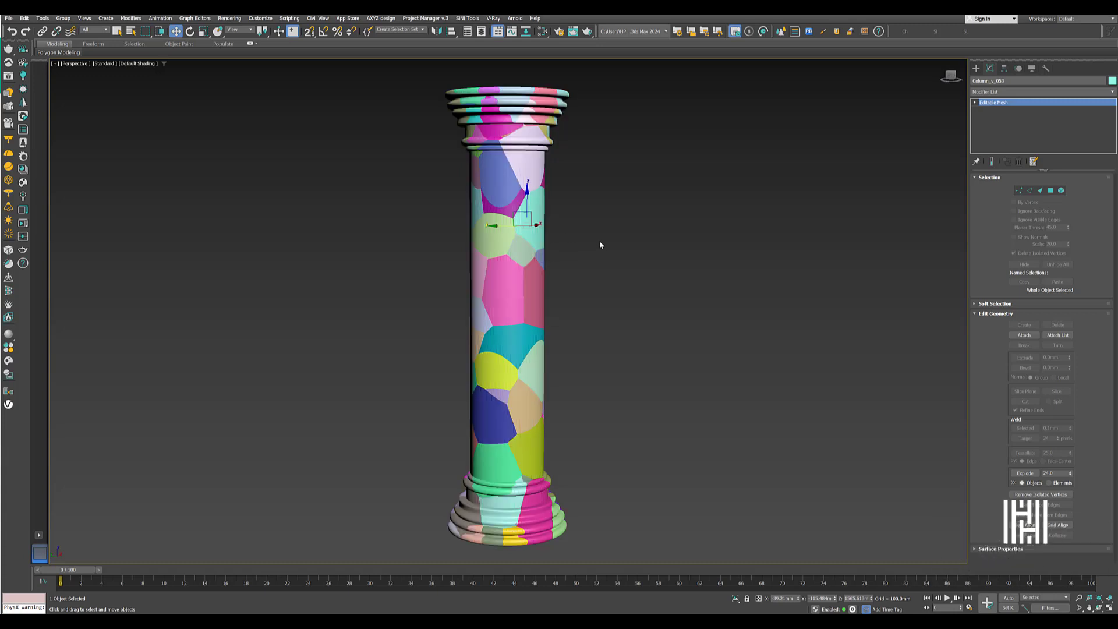
scroll(594, 230, "down", 3)
left_click_drag(638, 107, 360, 556)
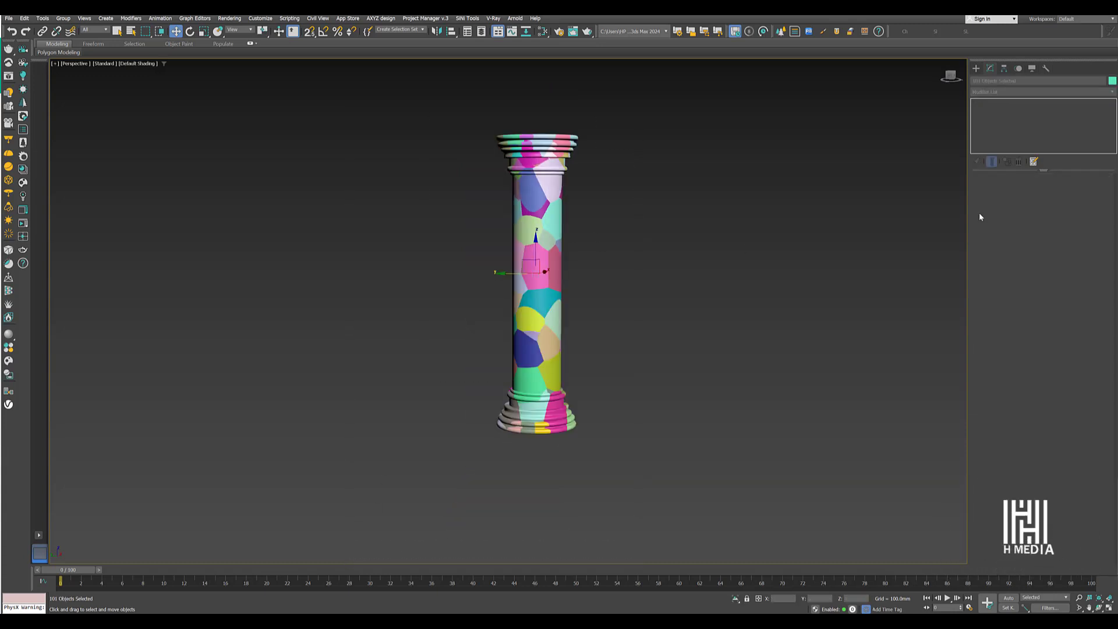
left_click(1112, 81)
left_click(794, 266)
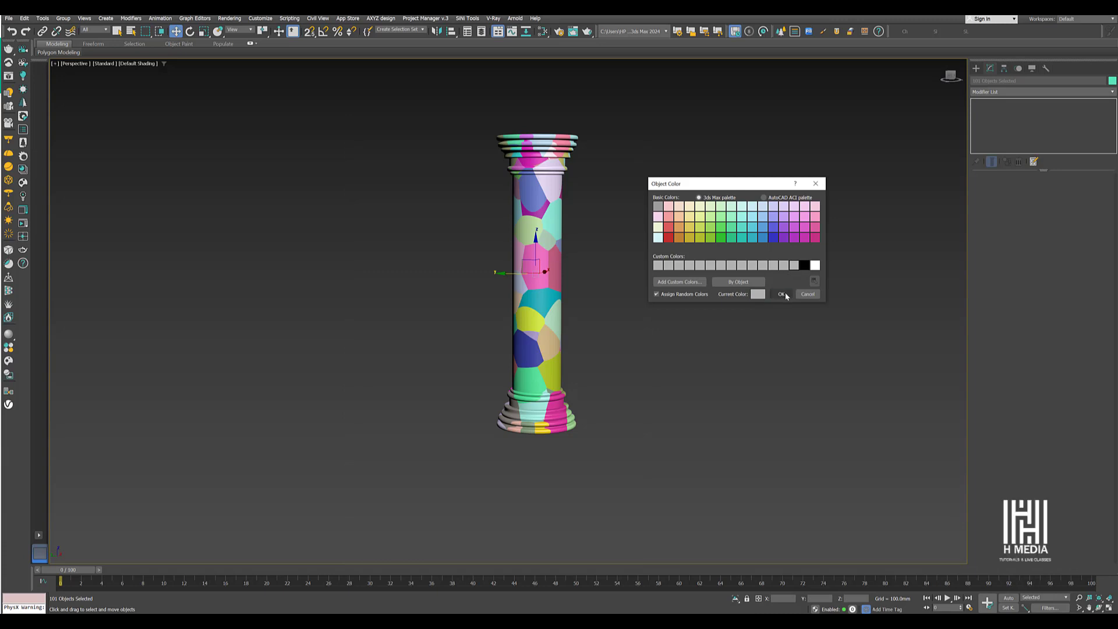
left_click(782, 293)
left_click(594, 241)
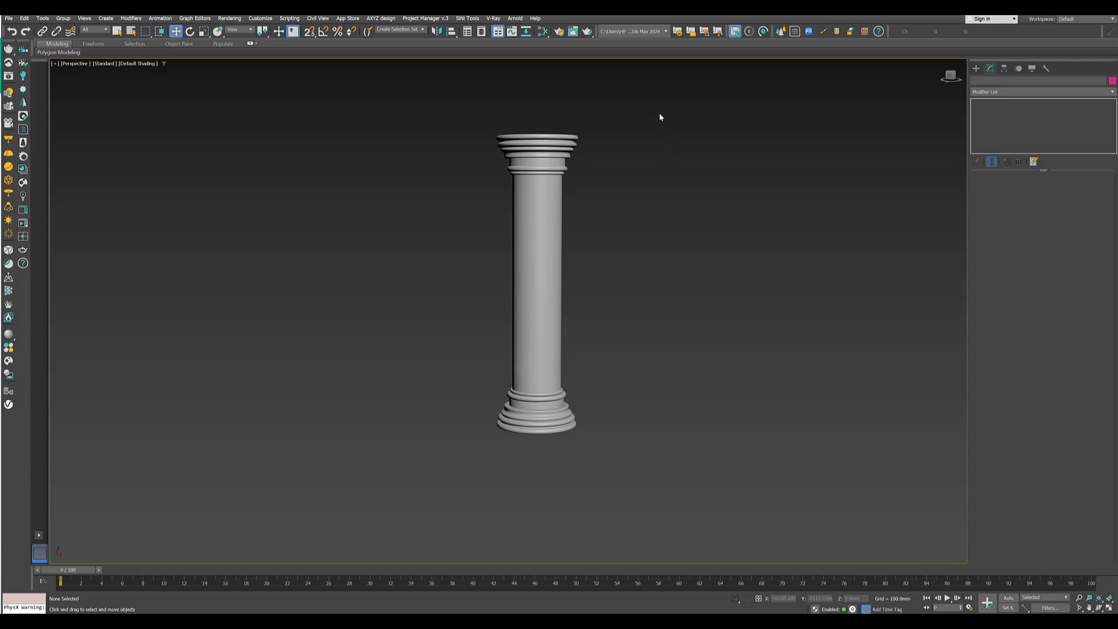
Select all column fragments and open the RayFire Floater from the RayFire object types
left_click_drag(658, 105, 438, 527)
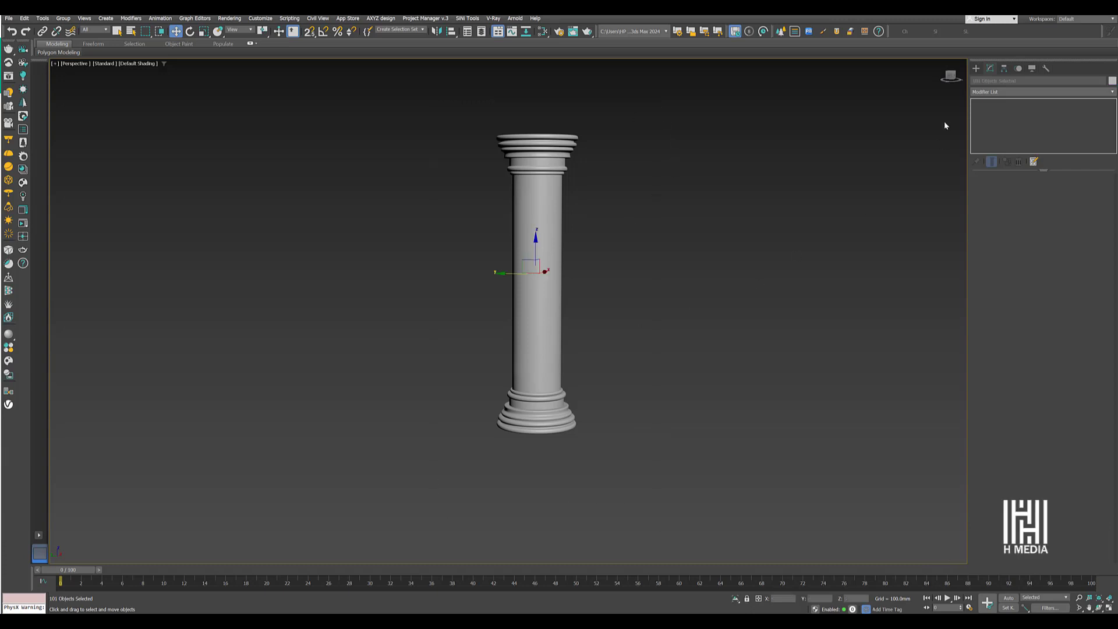
left_click(976, 68)
left_click(996, 92)
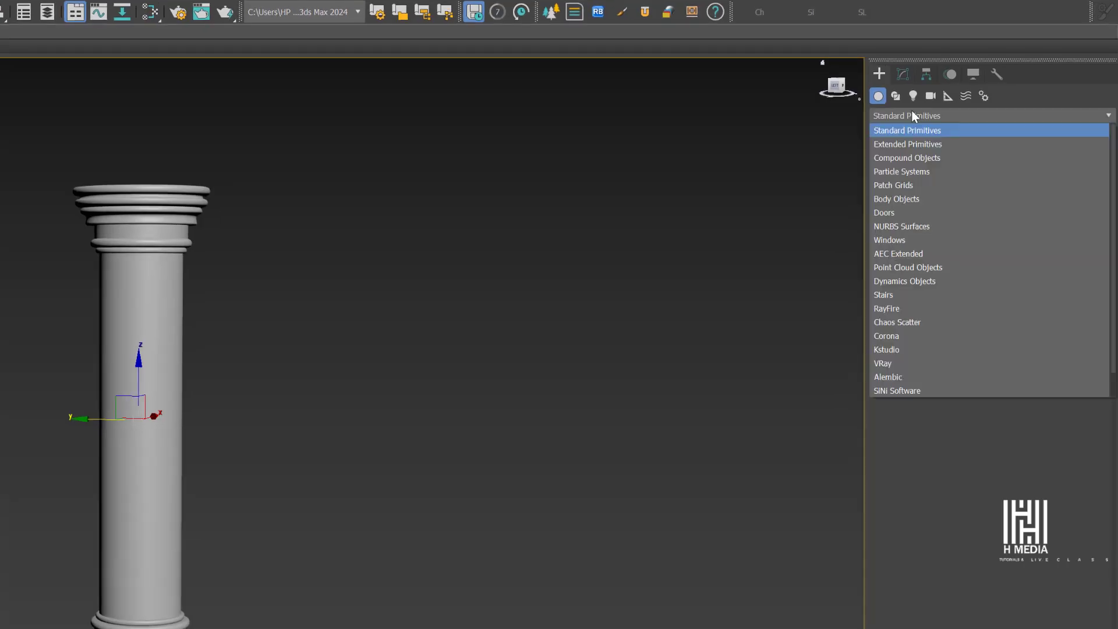
left_click(913, 307)
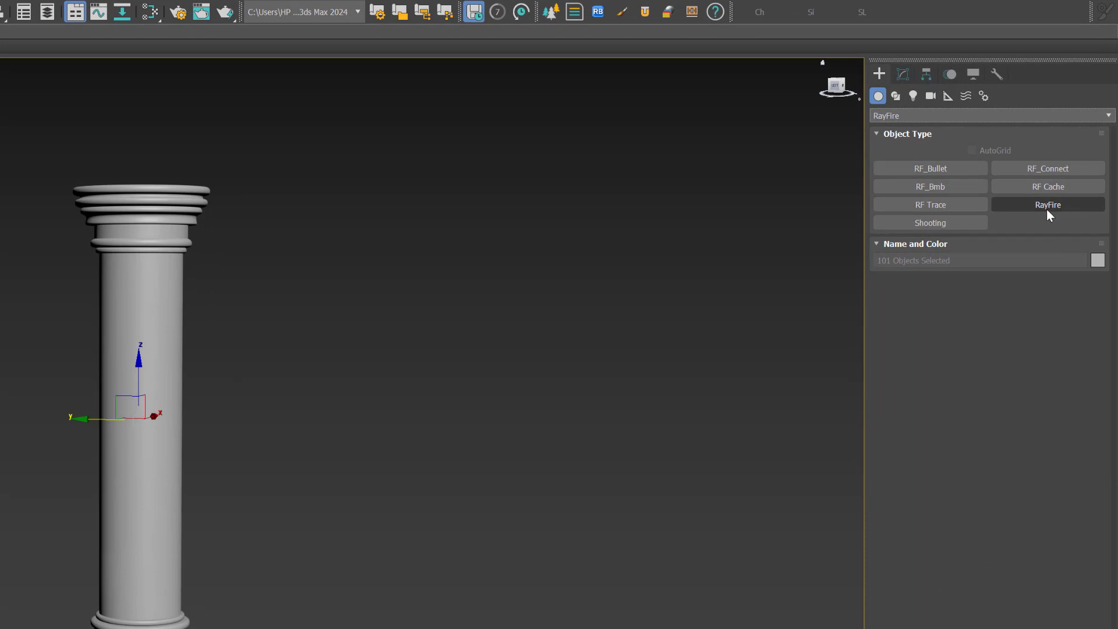
left_click(1046, 208)
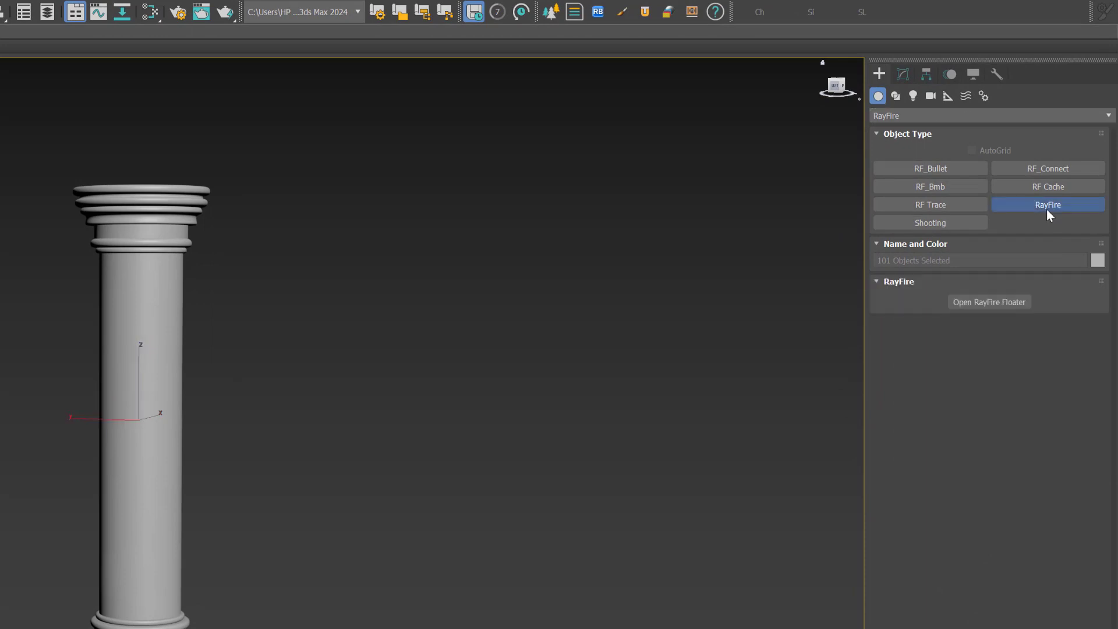
left_click(997, 303)
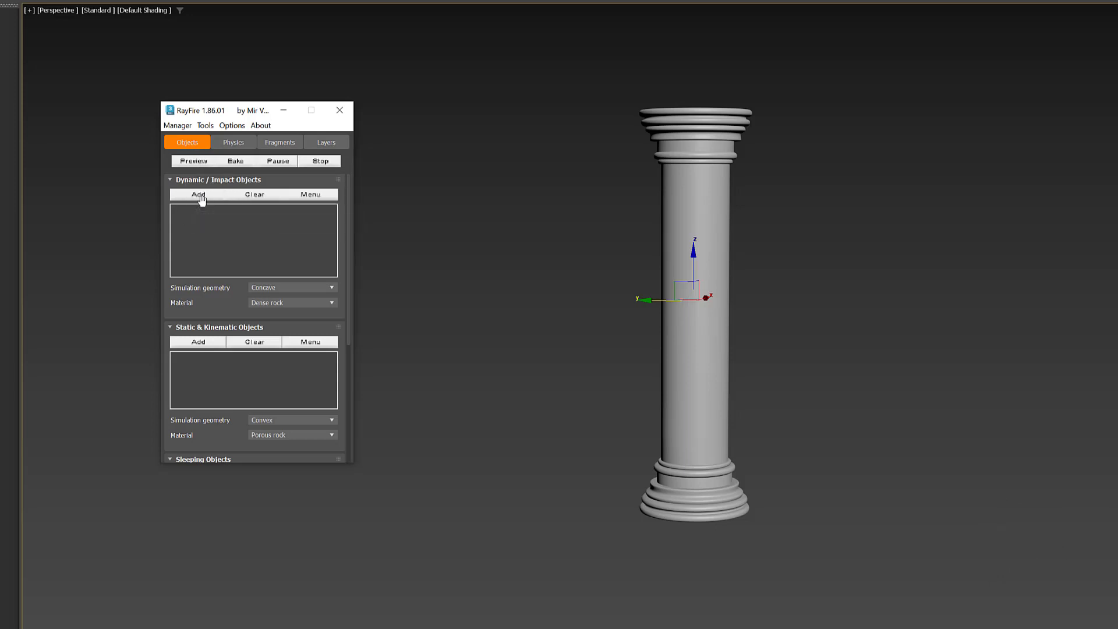
Add all column fragments to RayFire's Dynamic / Impact Objects and look through the list
left_click_drag(569, 86, 797, 564)
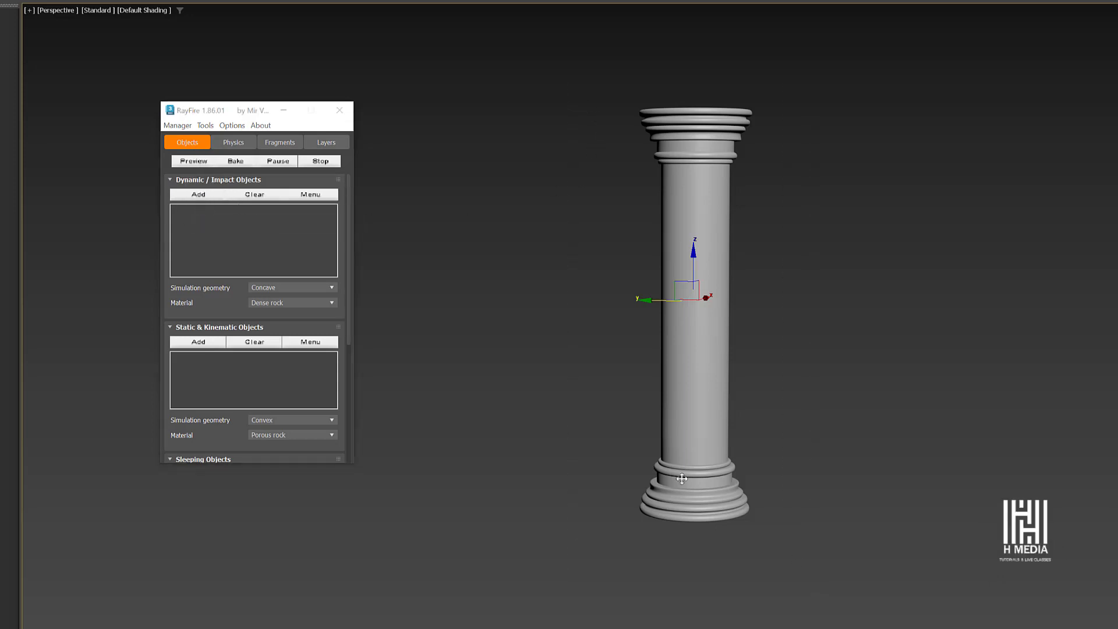
left_click(203, 198)
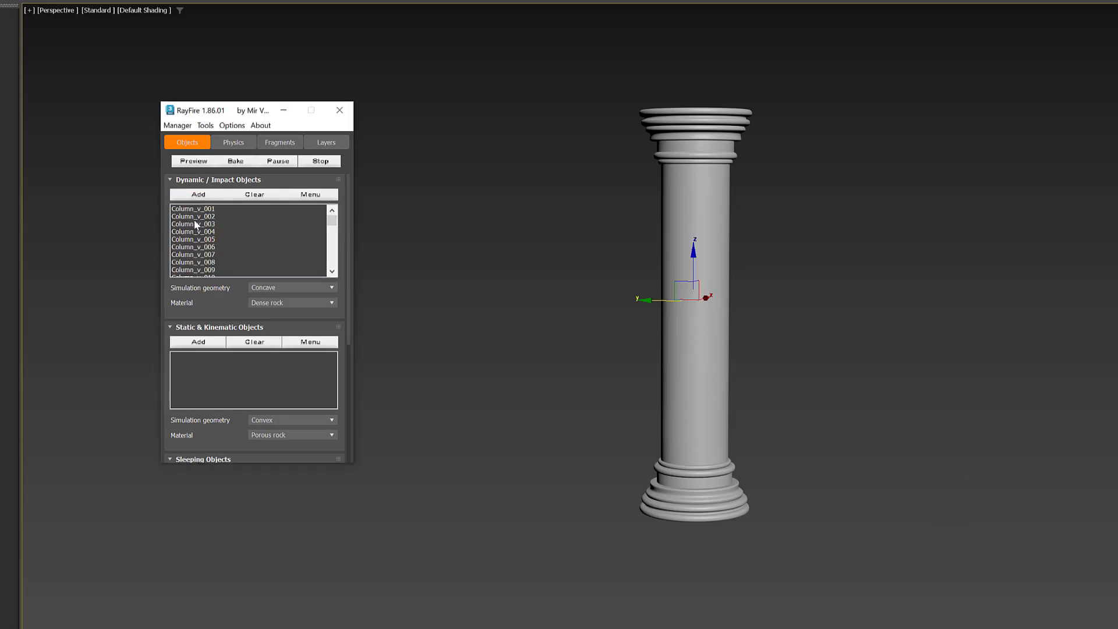
left_click_drag(331, 221, 330, 268)
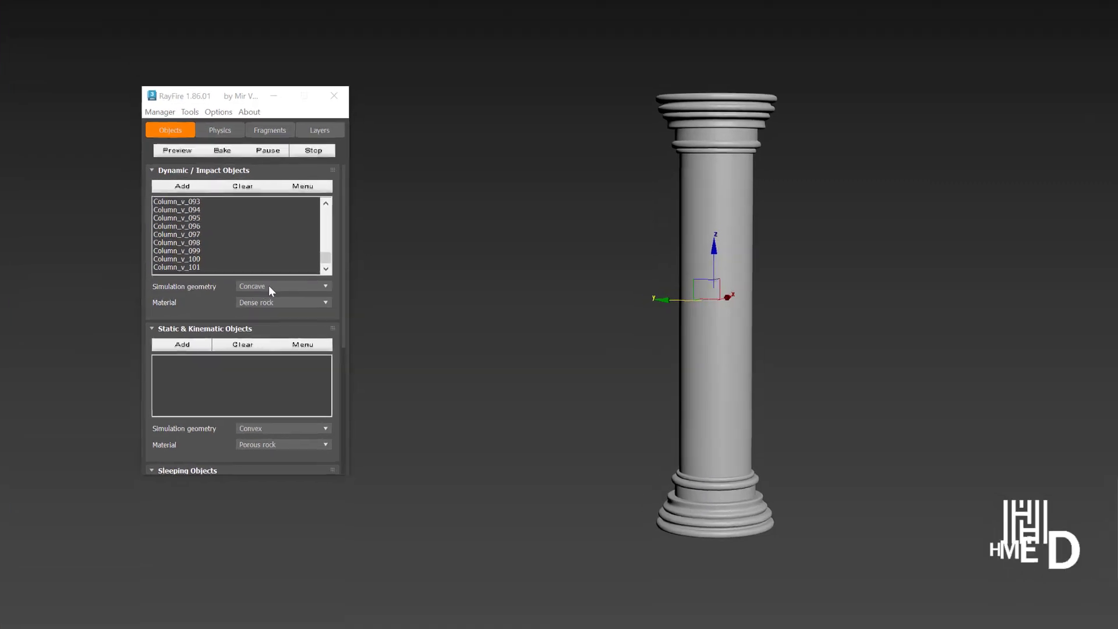
Set the dynamic objects' simulation geometry to Convex and keep Dense rock as their material
left_click(268, 285)
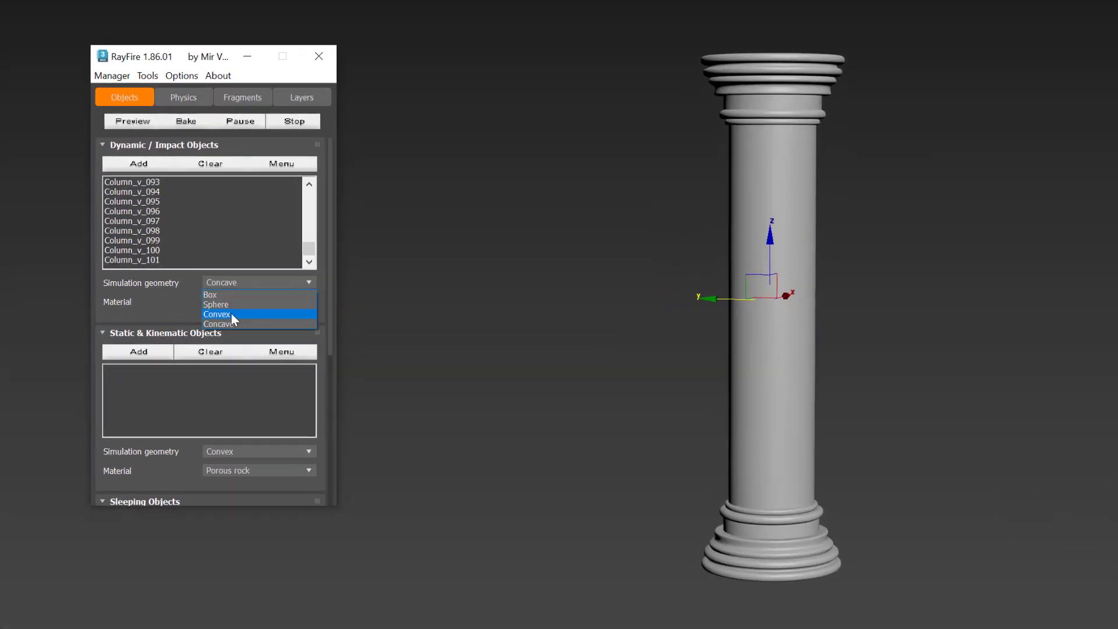
left_click(260, 313)
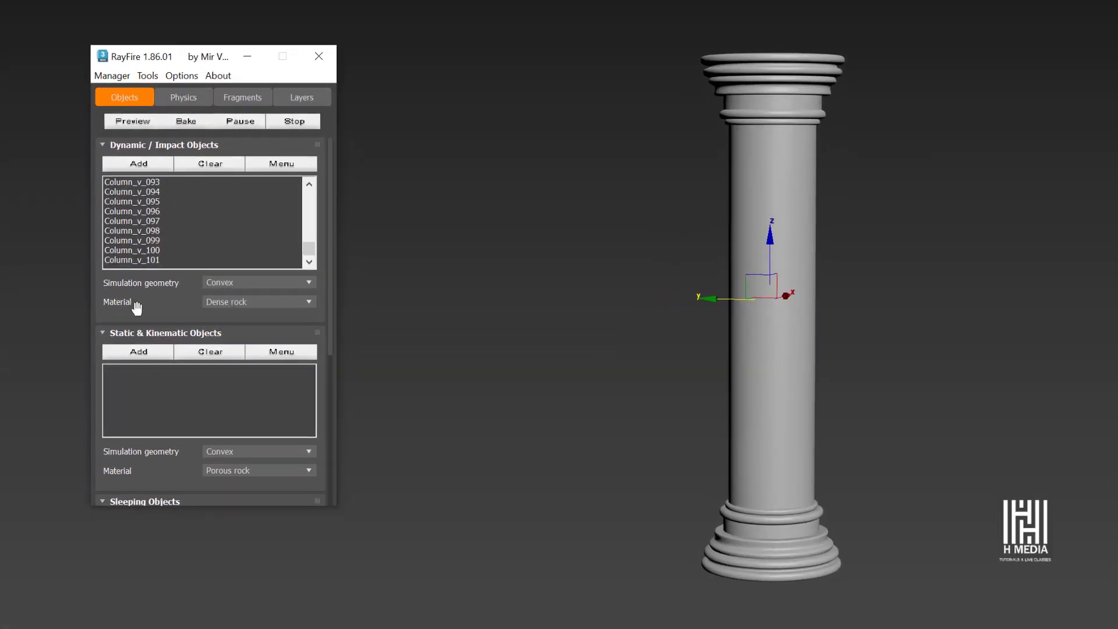
left_click(231, 302)
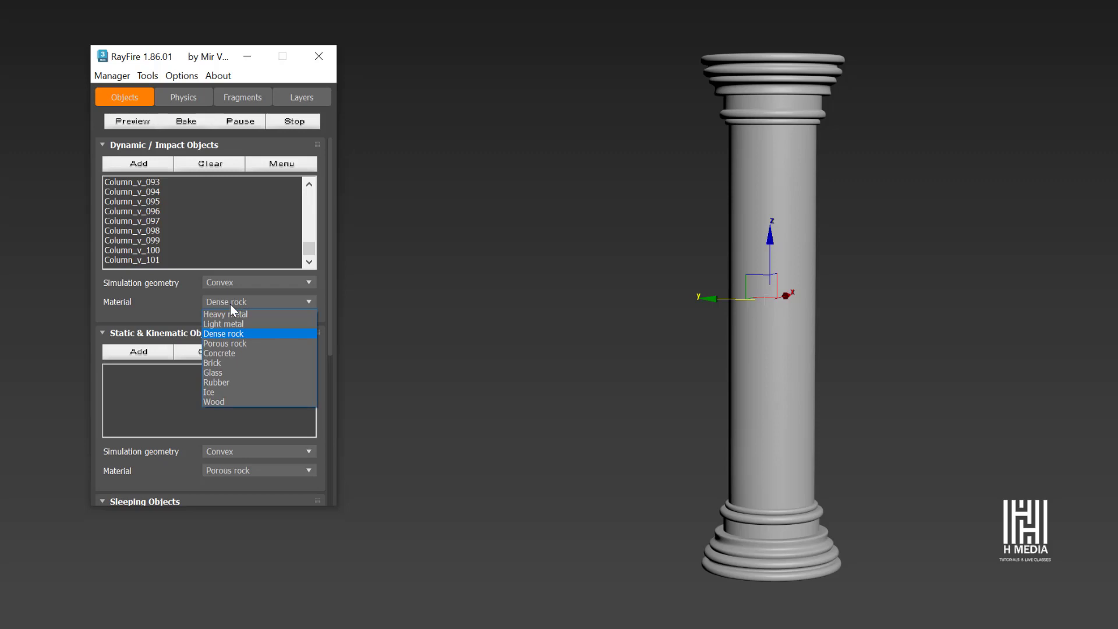
left_click(245, 333)
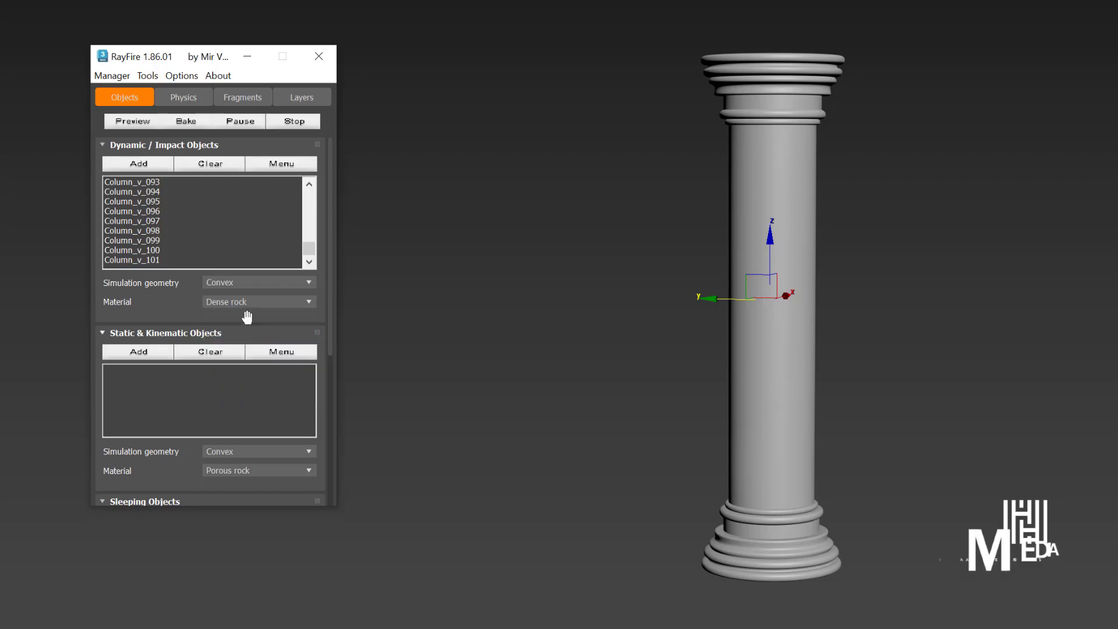
Open RayFire's physics settings, keep the PhysX / MassFx engine and set the simulation start frame to 0
left_click(192, 98)
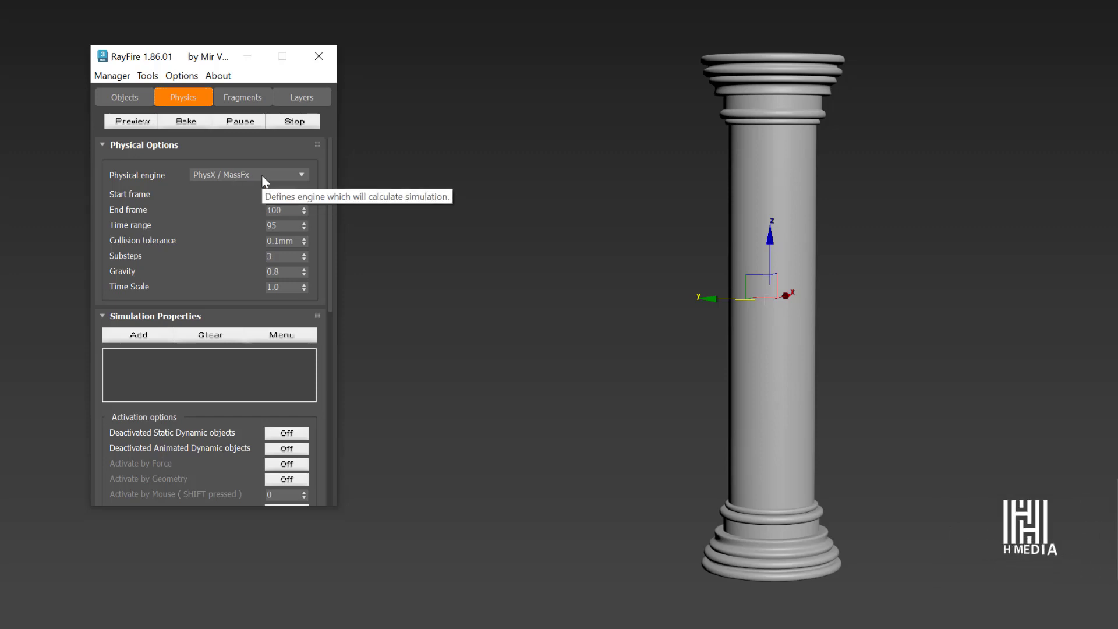
key("Tab")
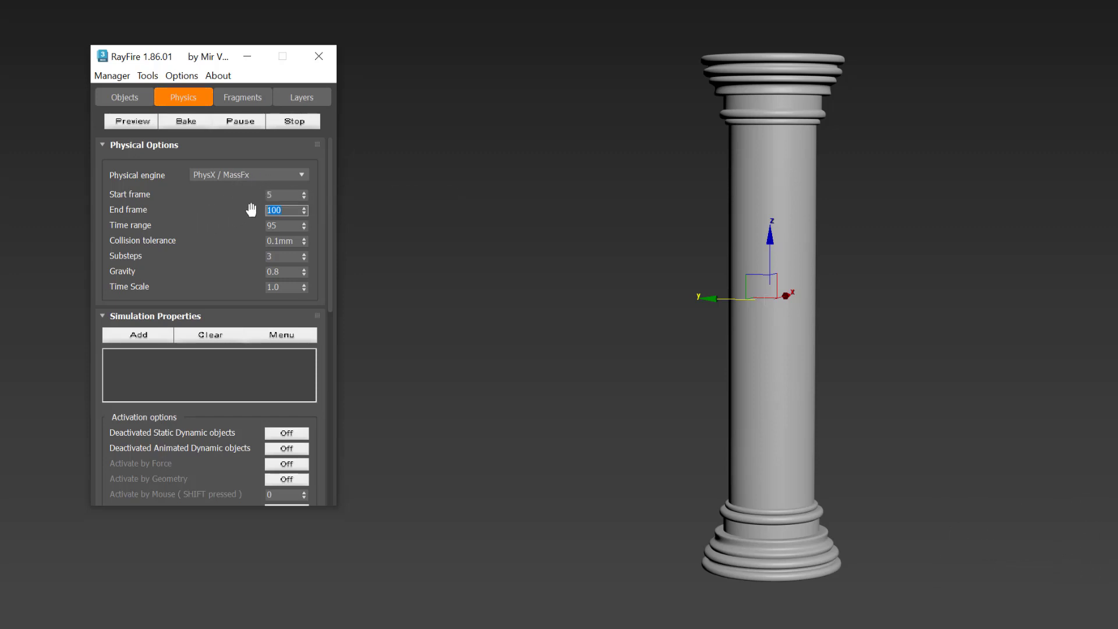
left_click(290, 194)
key("Tab")
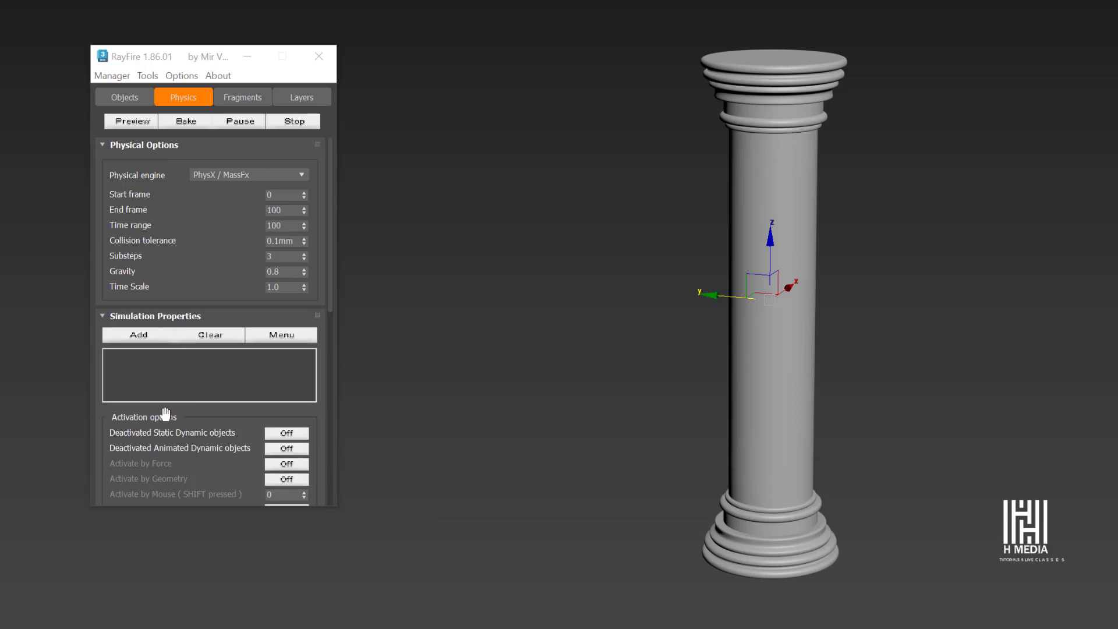
Turn on Home grid as ground in the simulation properties and try toggling Demolish geometry, leaving it off
left_click_drag(184, 479, 207, 299)
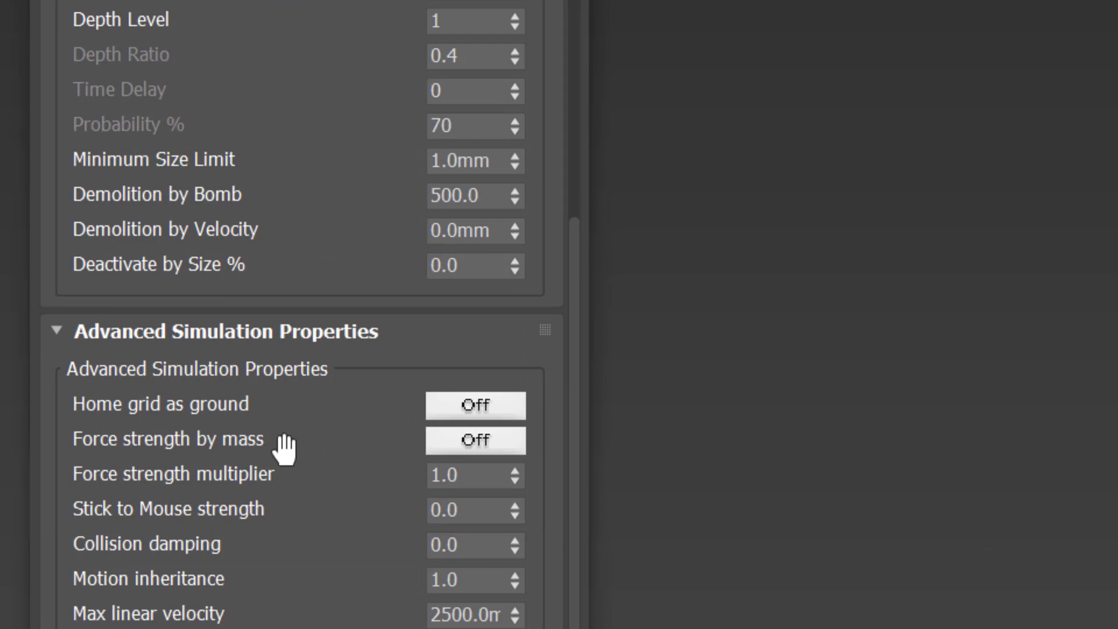
left_click(486, 410)
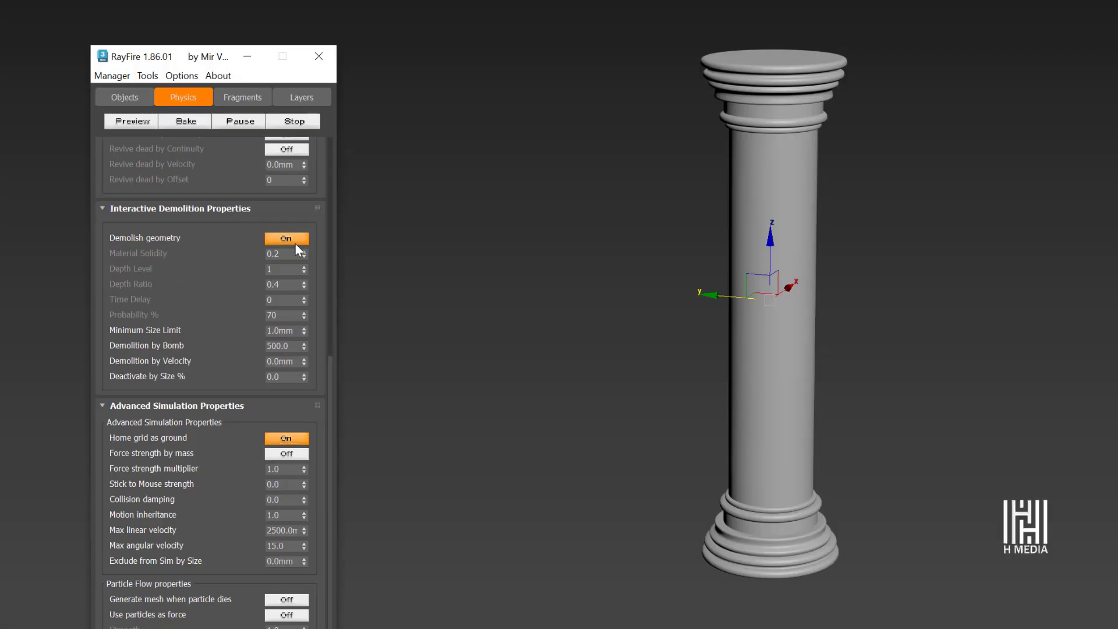
left_click(288, 239)
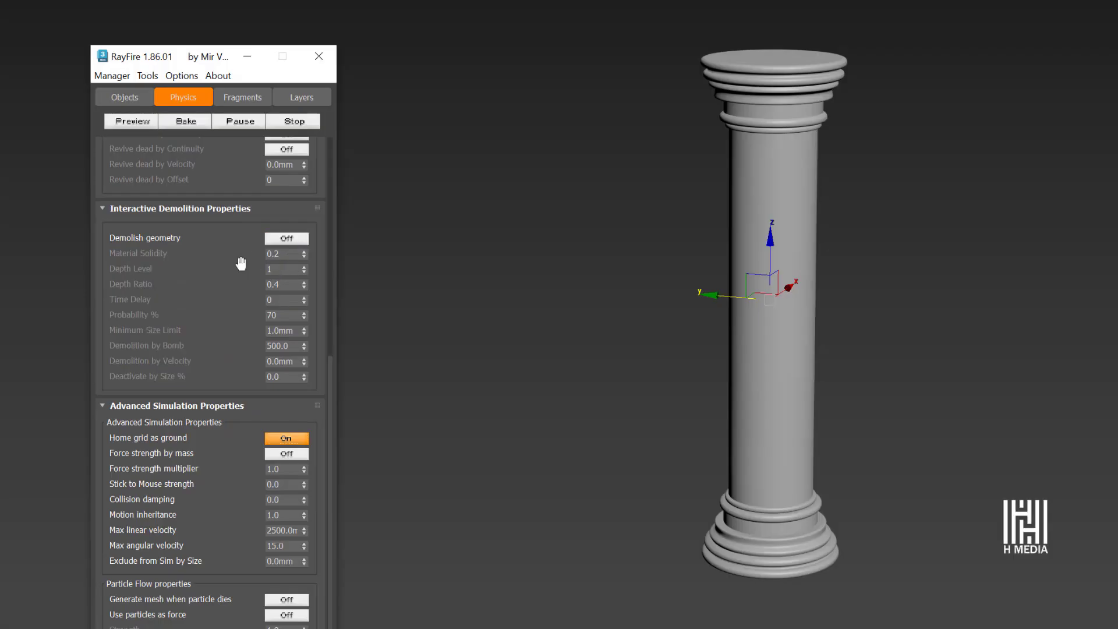
left_click(291, 240)
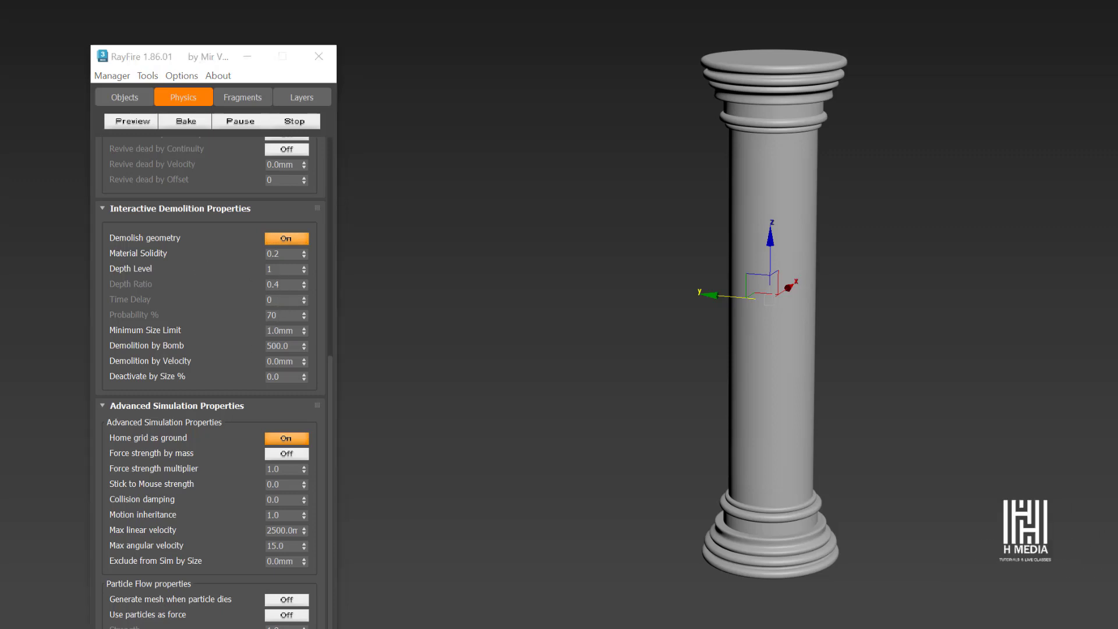
Preview the column's collapse, cancel the preview and bake the physics simulation
left_click(132, 121)
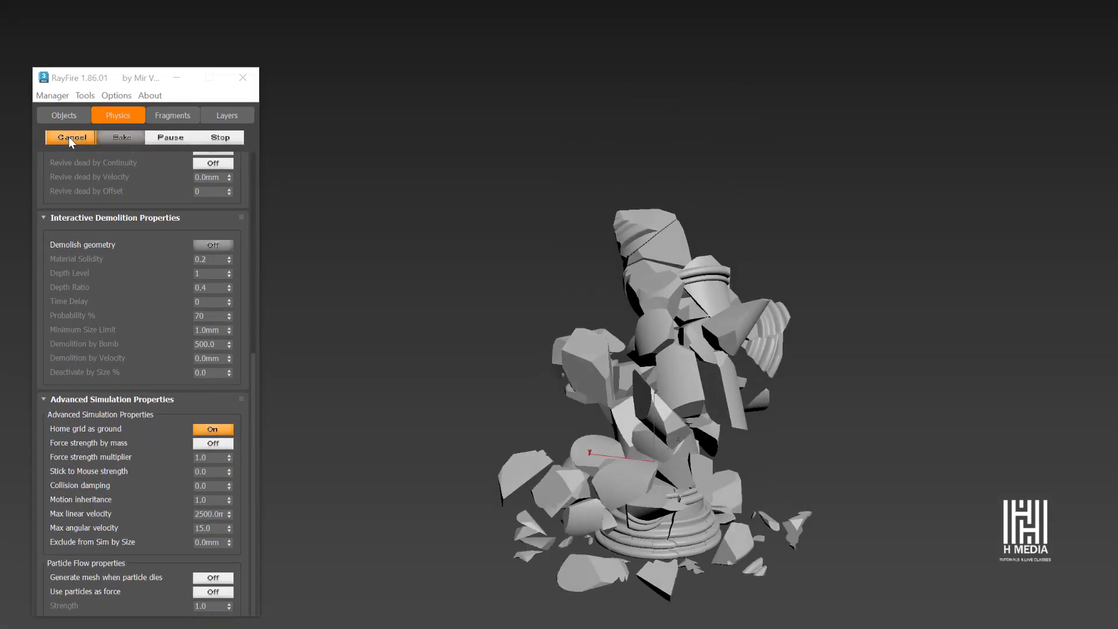
left_click(69, 137)
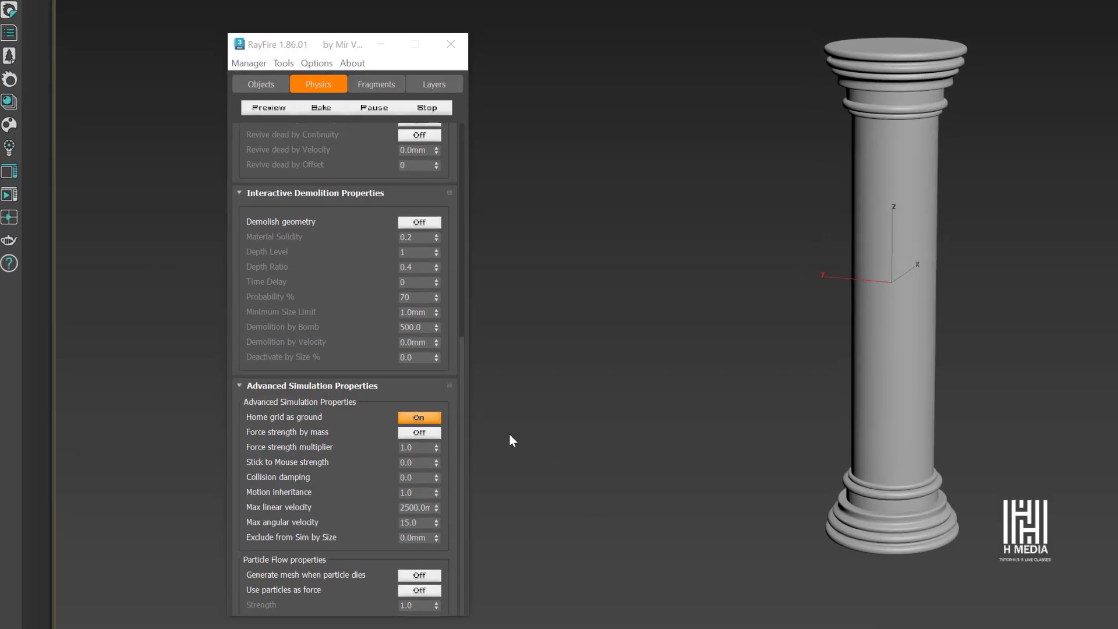
left_click(325, 110)
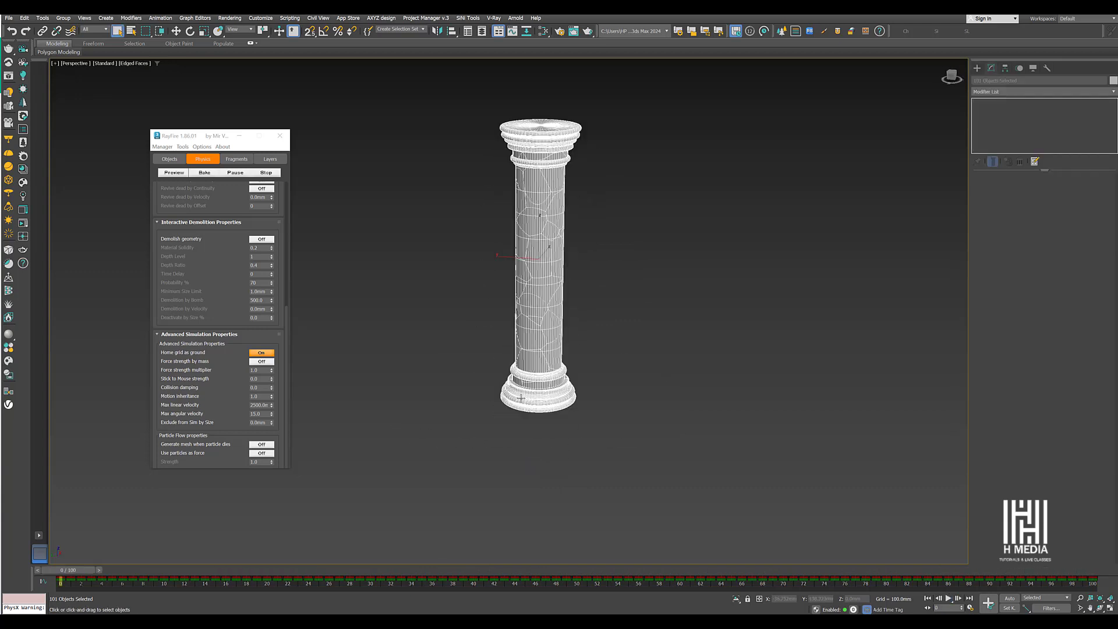
Apply the RayFire Asperity modifier to all selected column fragments and set its triangulation Edge Length to 0.8
left_click(1025, 91)
type("r")
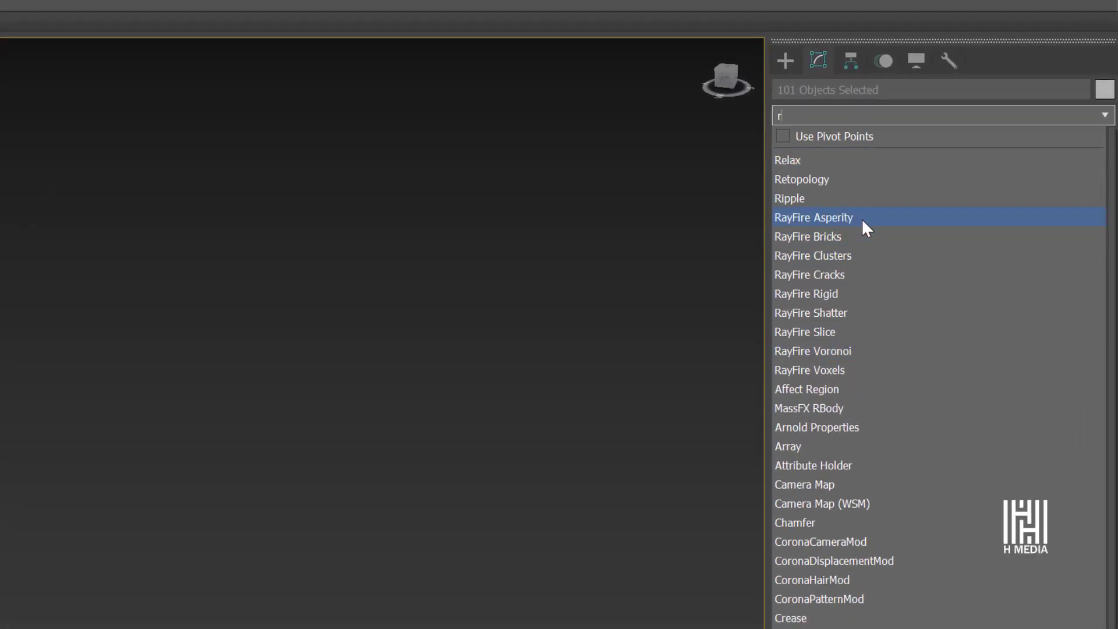
left_click(861, 218)
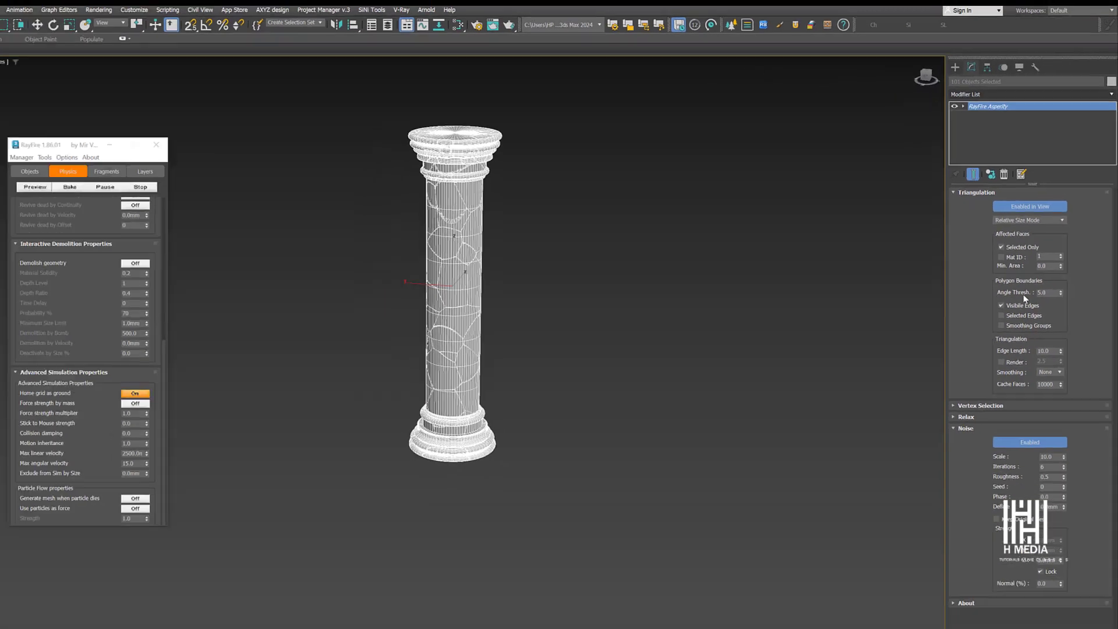
left_click_drag(1061, 315, 1038, 317)
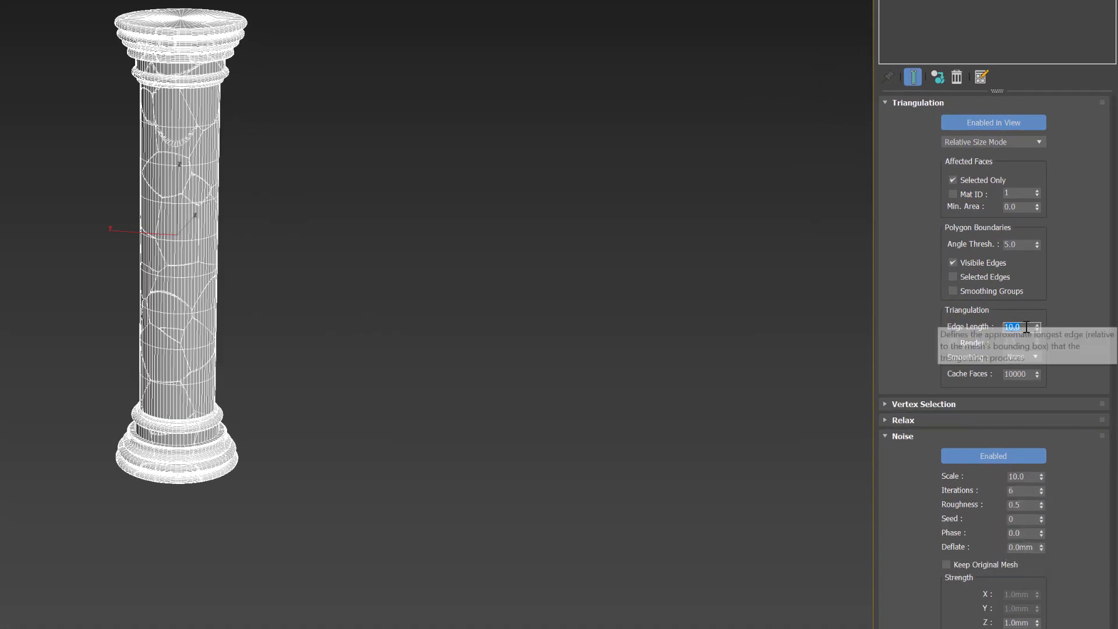
type("0.8")
key("Return")
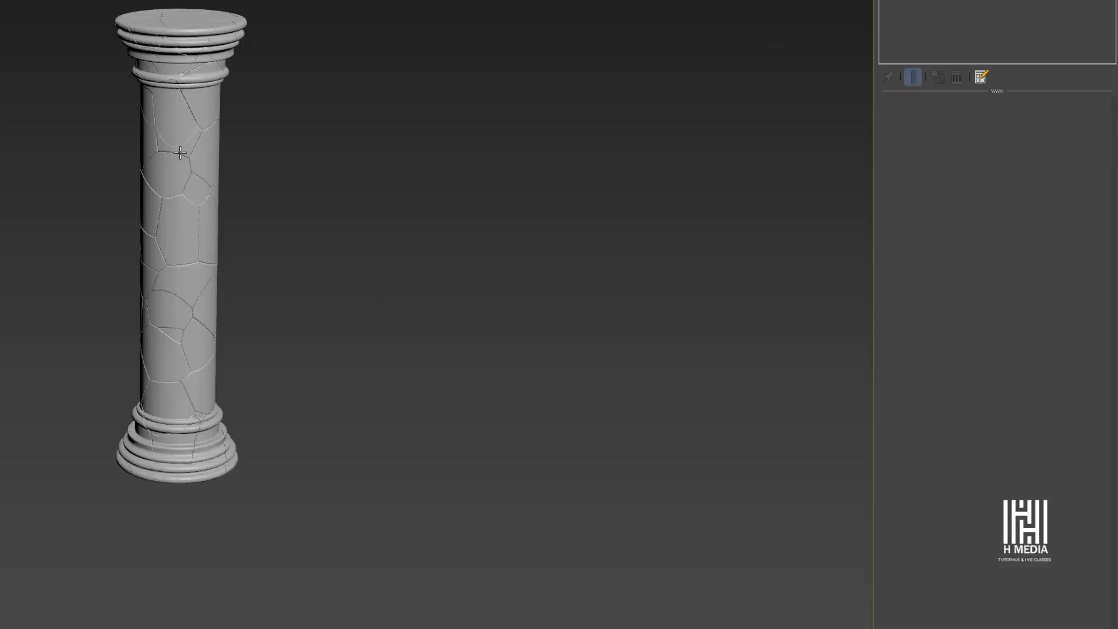
Examine the roughened fragment edges along the column shaft close up and from a distance
scroll(185, 152, "up", 3)
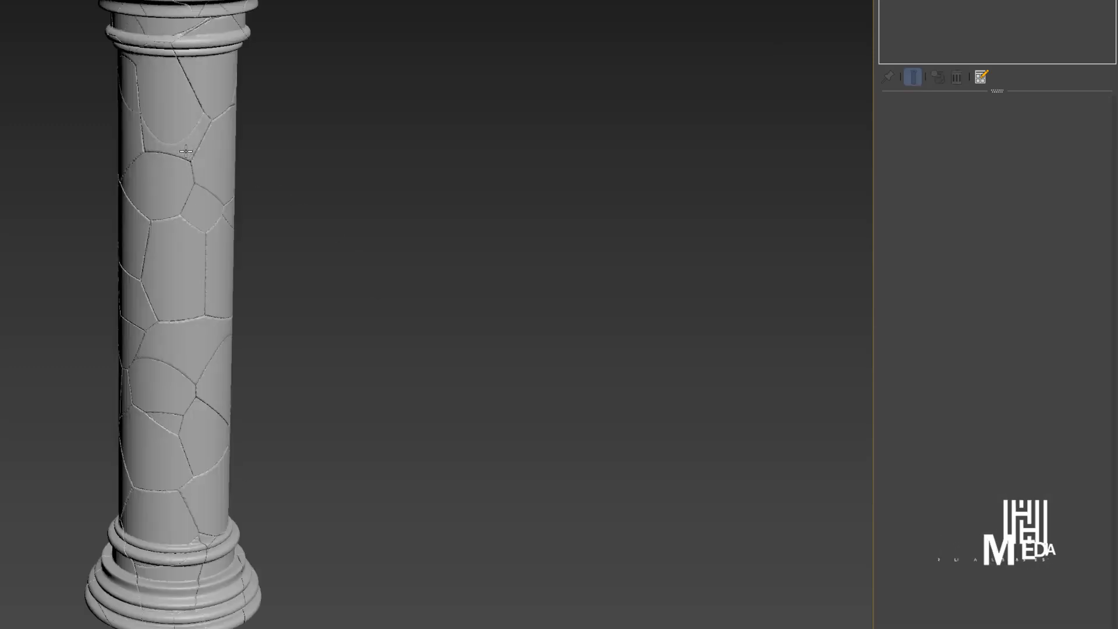
middle_click_drag(185, 151, 182, 119, "alt")
scroll(205, 119, "up", 5)
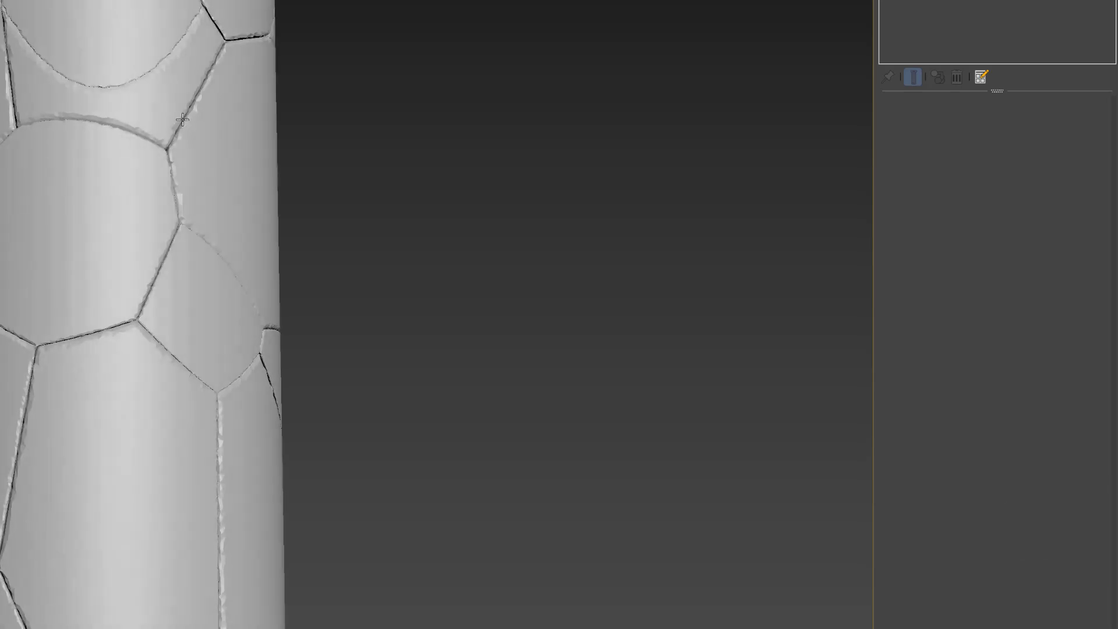
scroll(250, 249, "down", 5)
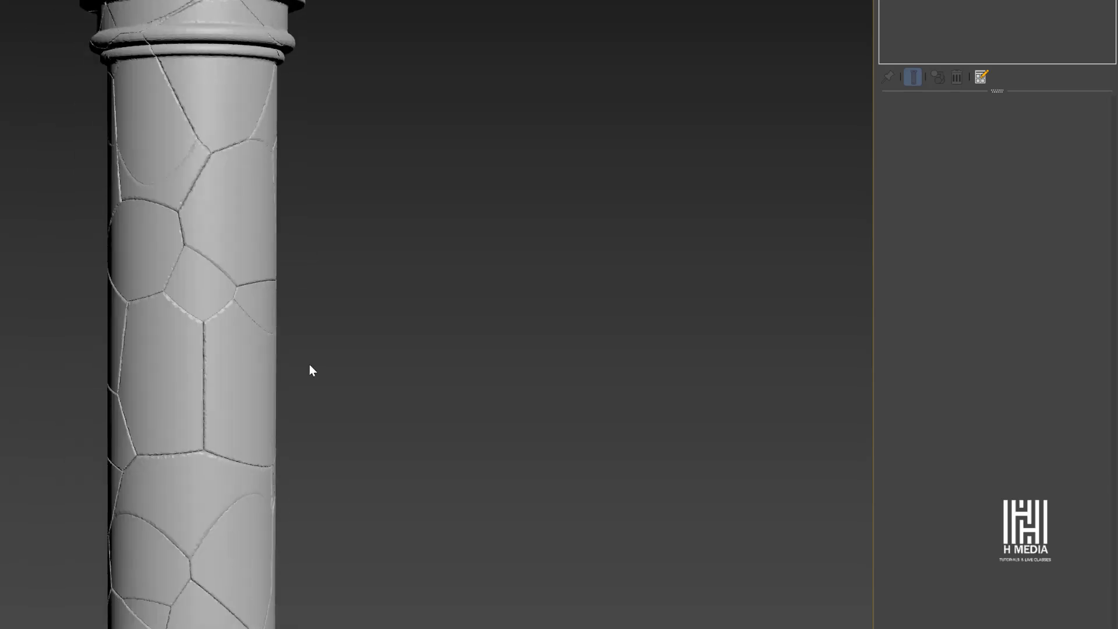
scroll(309, 365, "down", 3)
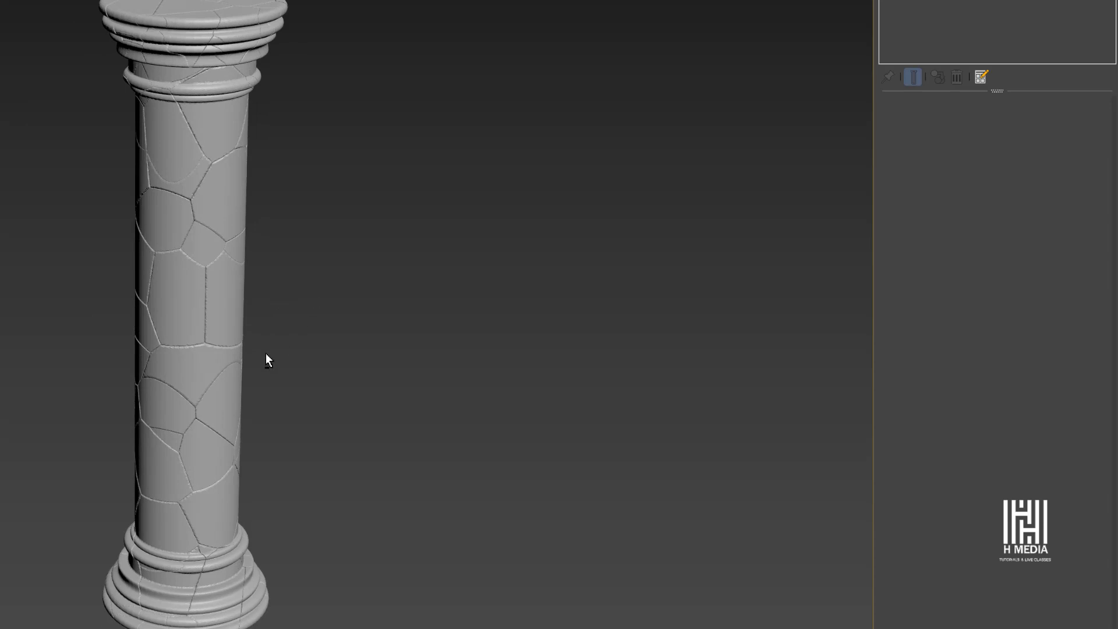
middle_click_drag(592, 604, 558, 579)
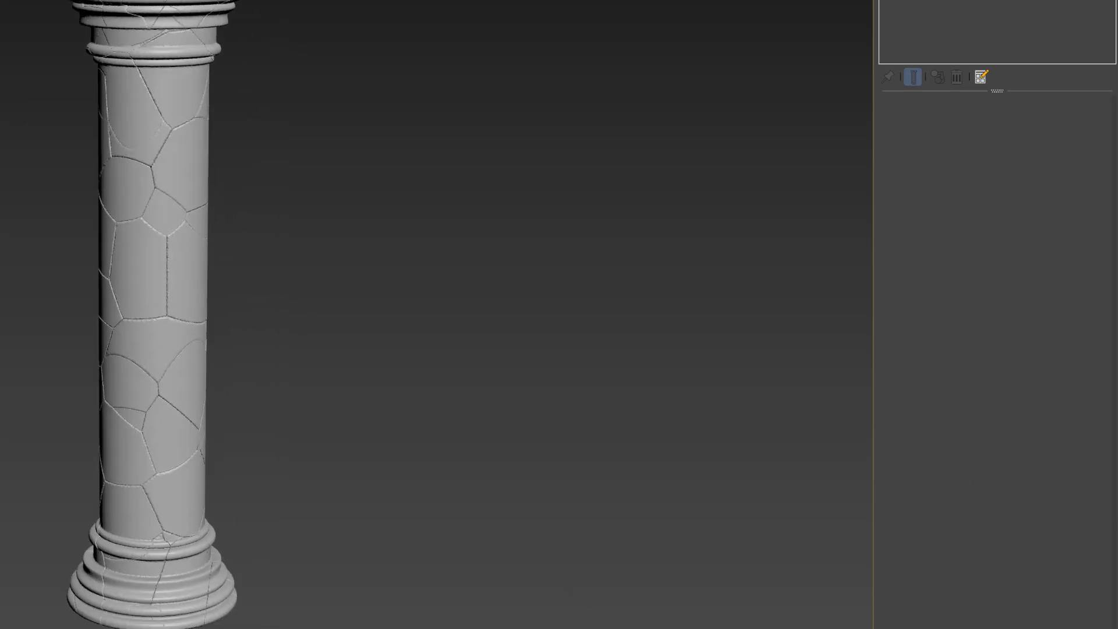